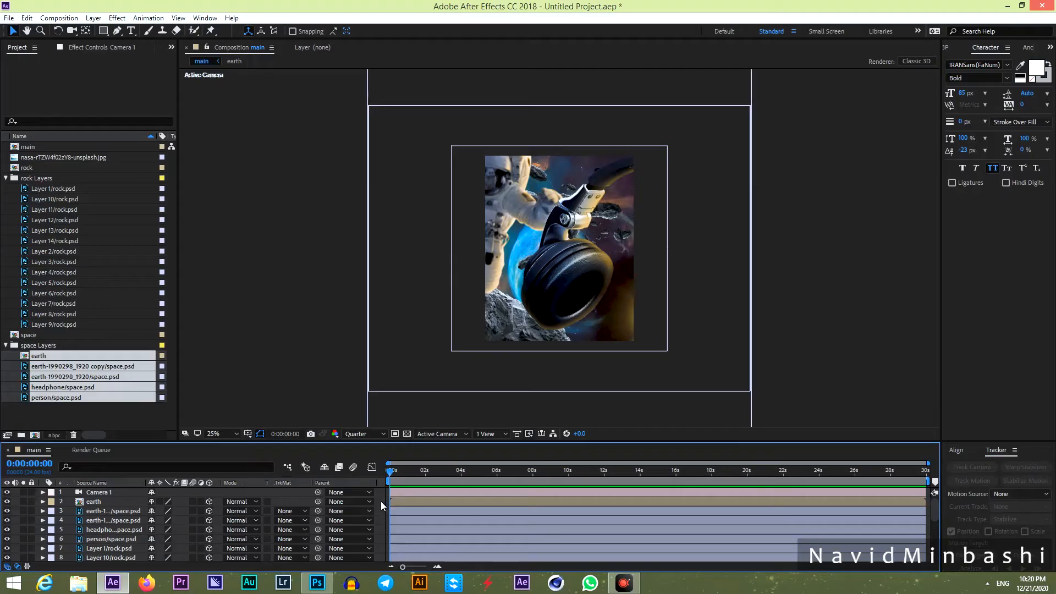
# Save the project under the name space.aep inside the Desktop's space folder.
pyautogui.click(105, 414)
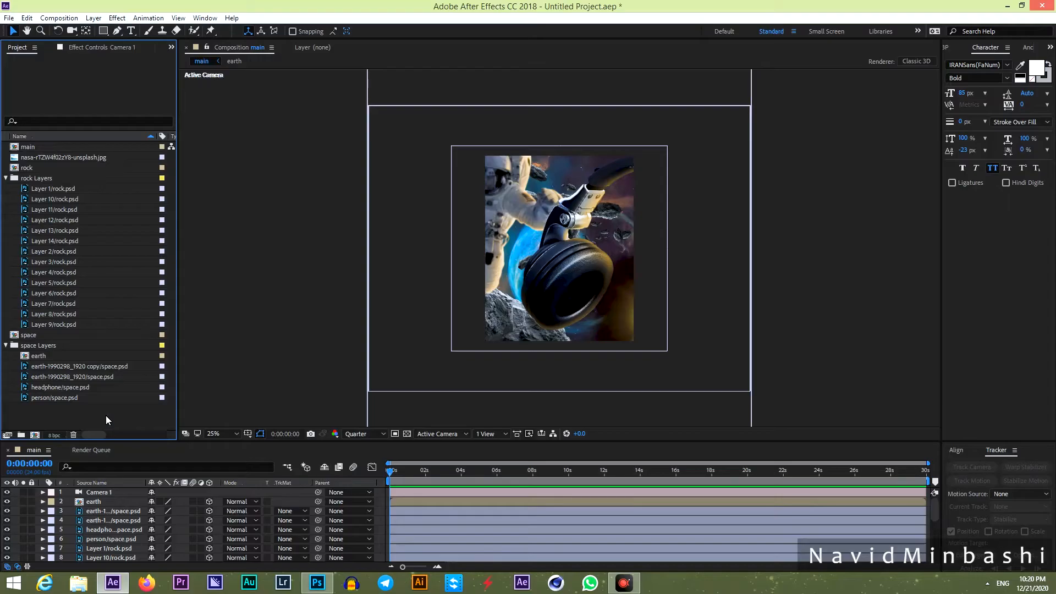
pyautogui.hotkey('ctrl', 's')
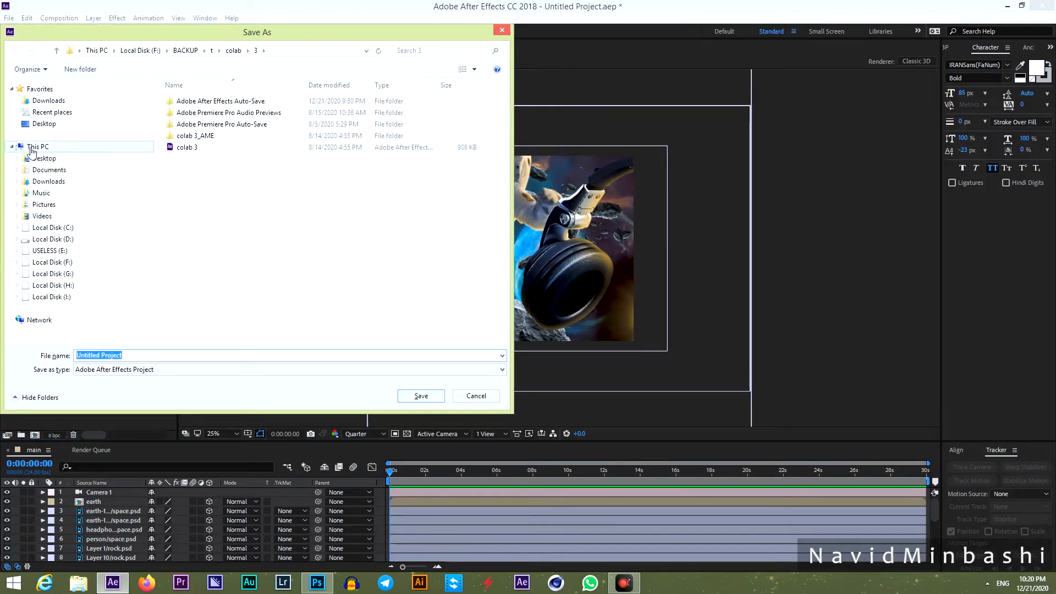
pyautogui.click(53, 158)
pyautogui.click(251, 217)
pyautogui.scroll(-5, 253, 221)
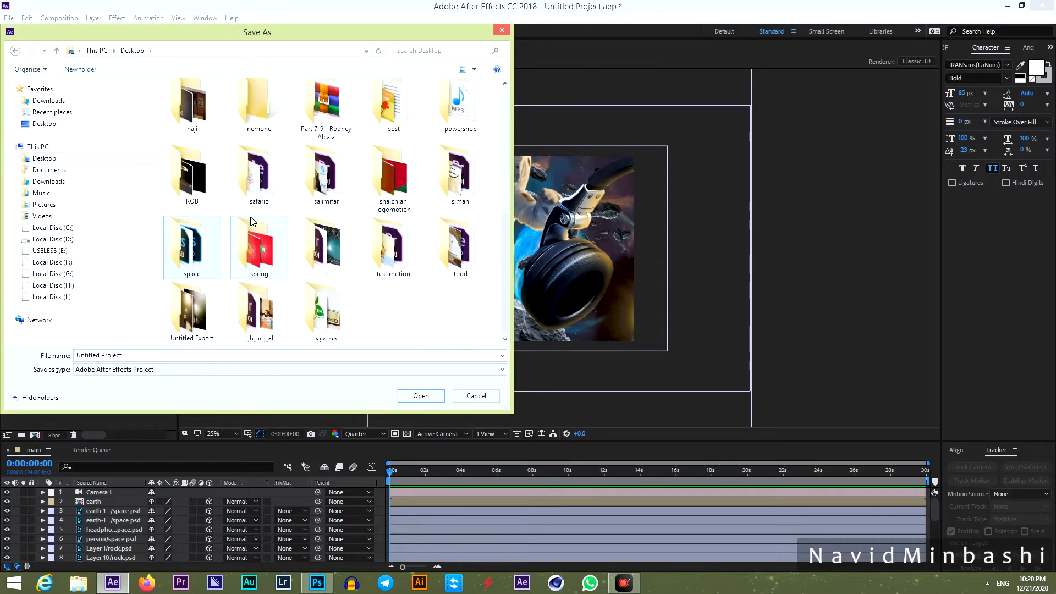
pyautogui.press('Return')
pyautogui.click(149, 356)
pyautogui.write('s')
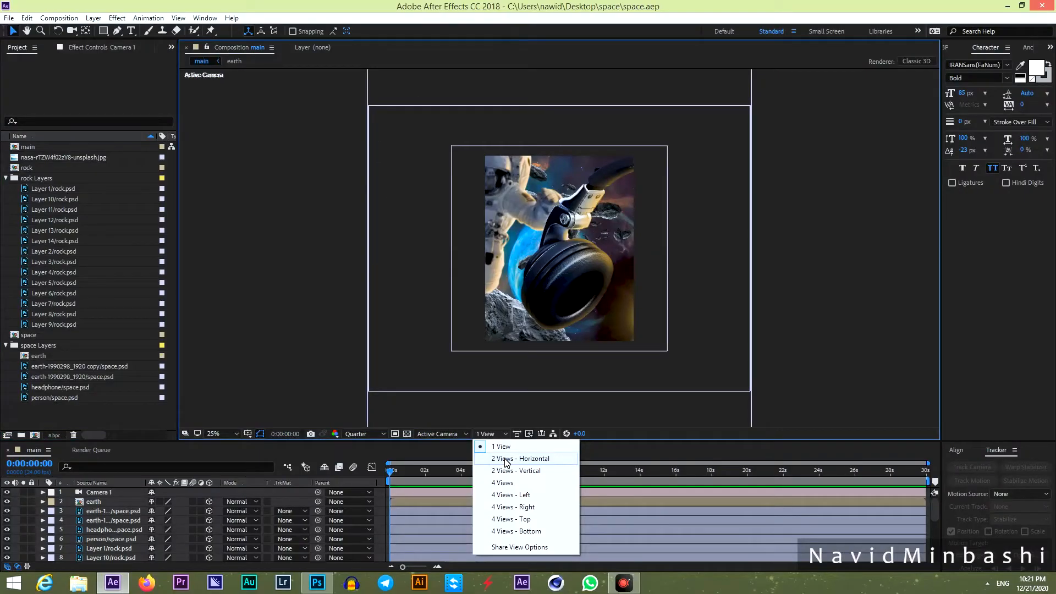
# Switch the viewer to 2 Views - Horizontal with a Top view beside Active Camera, then select the earth layer.
pyautogui.click(505, 459)
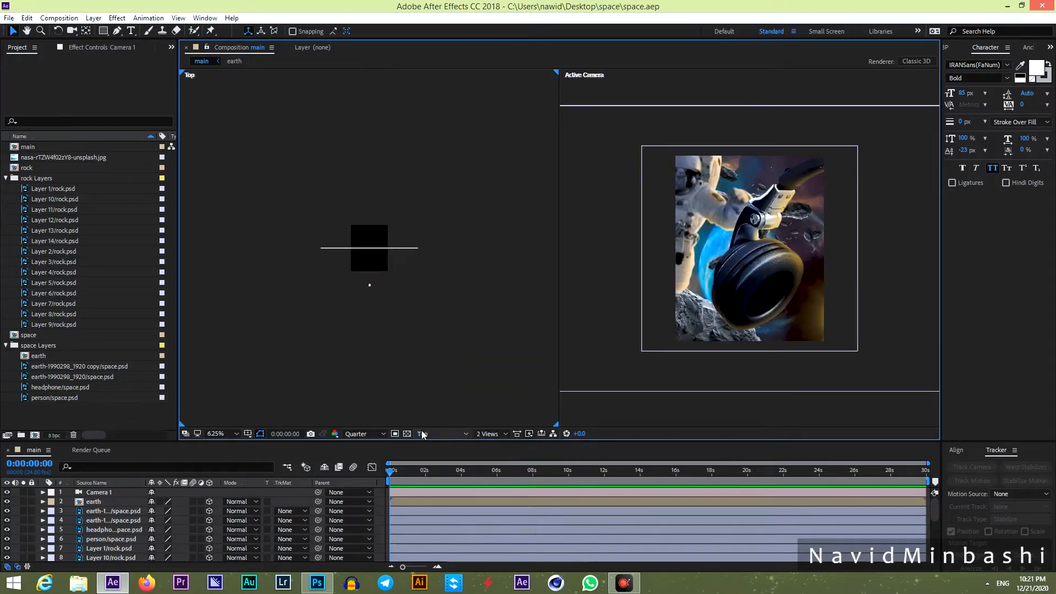
pyautogui.click(370, 285)
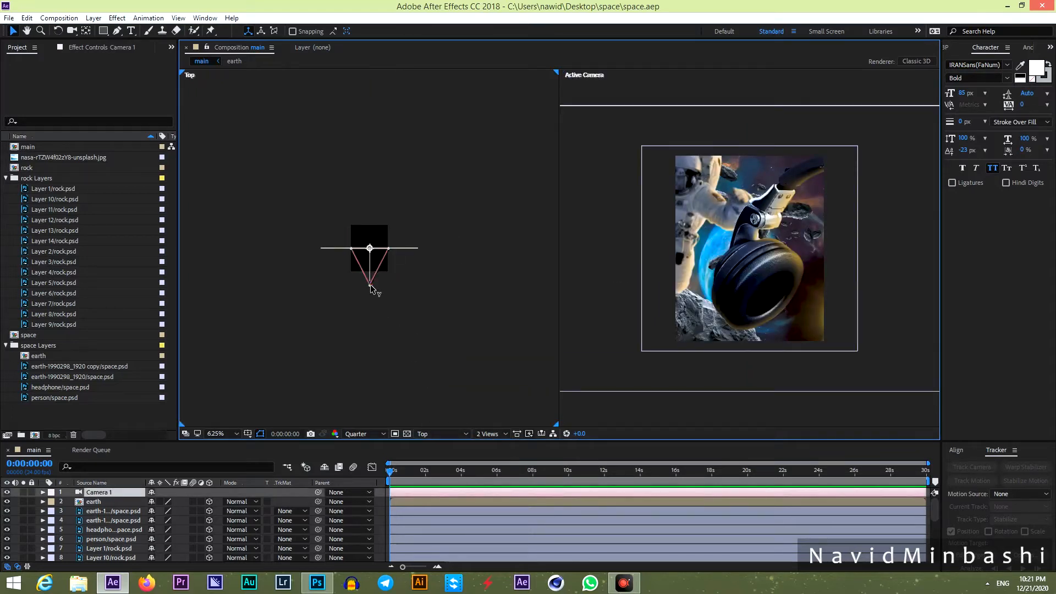
pyautogui.click(405, 248)
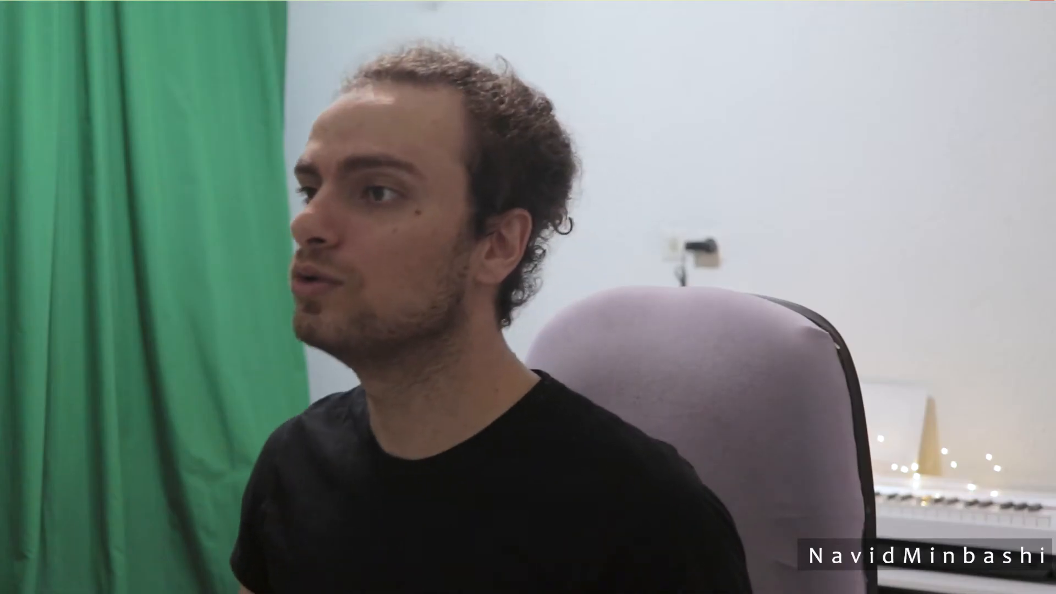
pyautogui.click(370, 247)
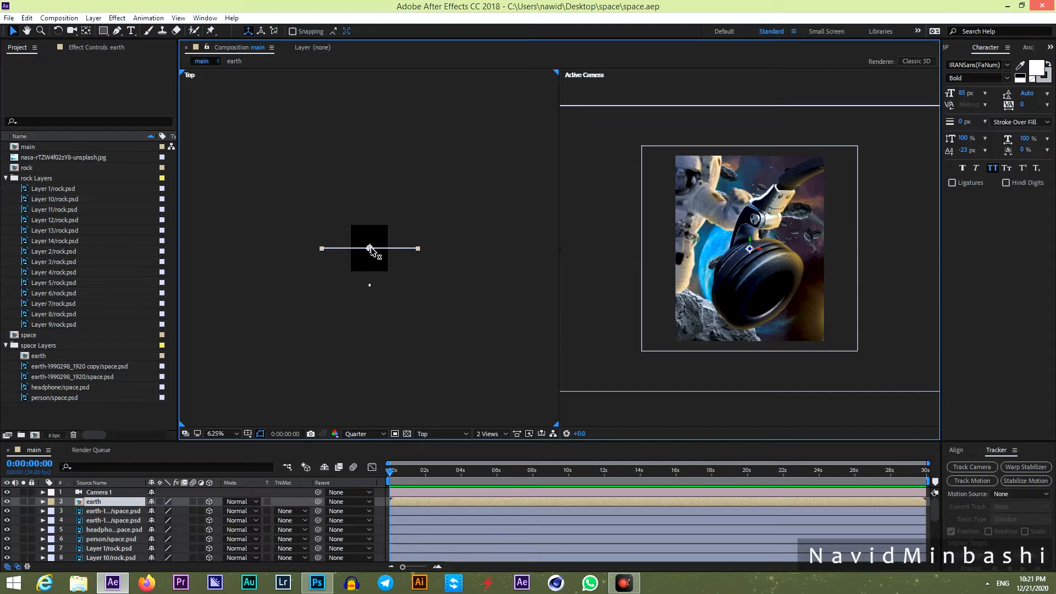
pyautogui.scroll(-5, 148, 515)
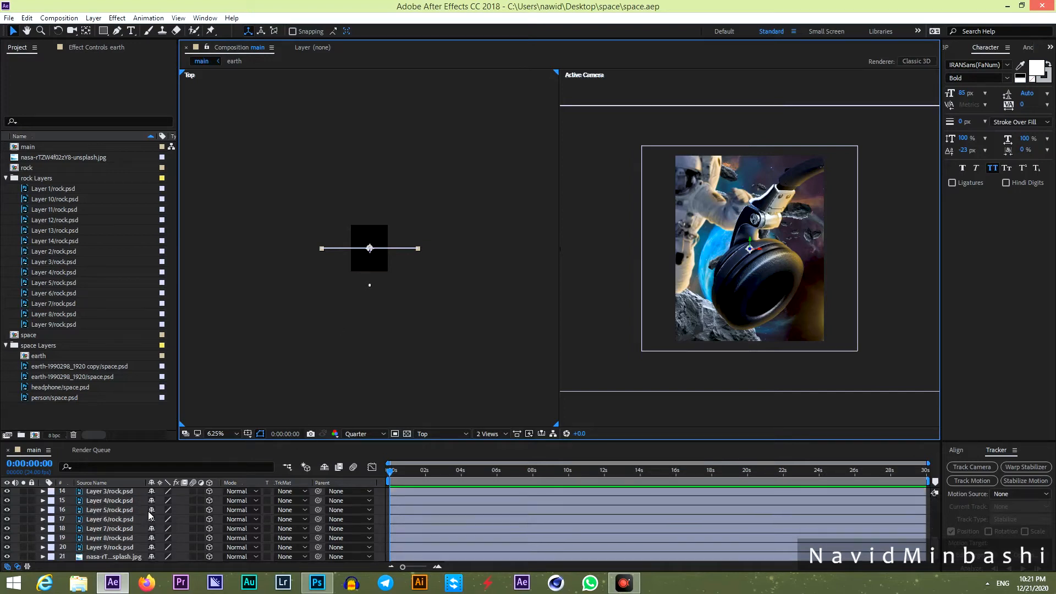
# Rename the nasa background photo layer to bg.
pyautogui.click(120, 556)
pyautogui.press('Return')
pyautogui.write('bg')
pyautogui.press('Return')
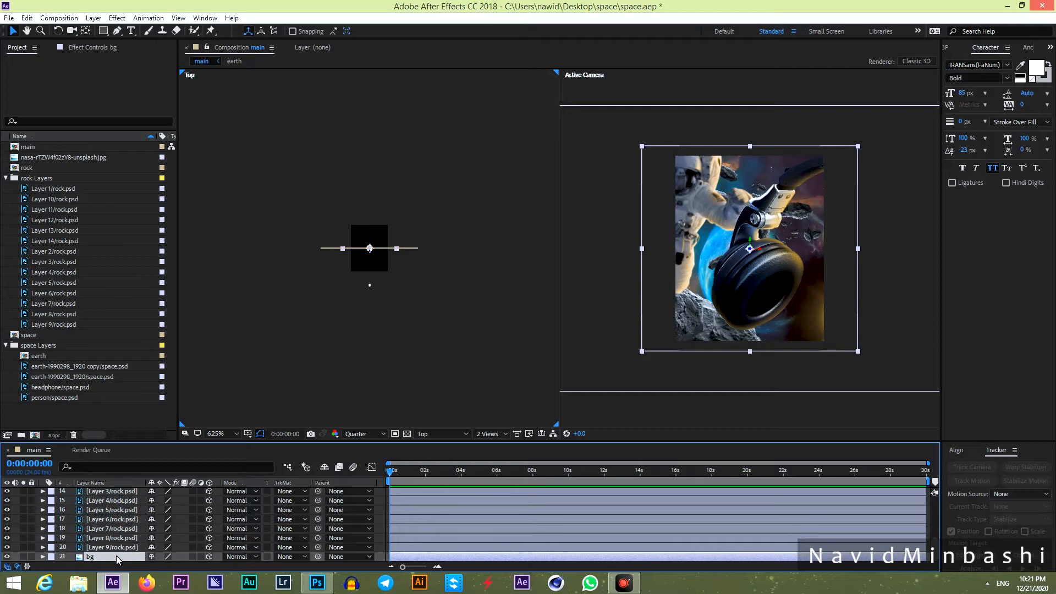
# Push the bg layer back along Z in Top view and scale it to fill the frame.
pyautogui.click(373, 254)
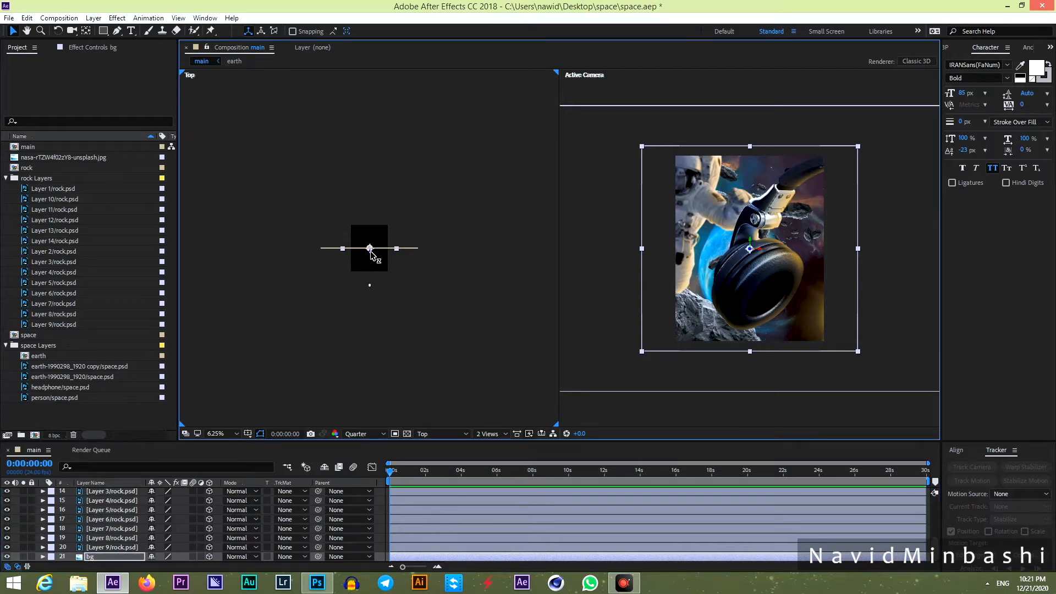
pyautogui.moveTo(372, 254); pyautogui.dragTo(382, 169)
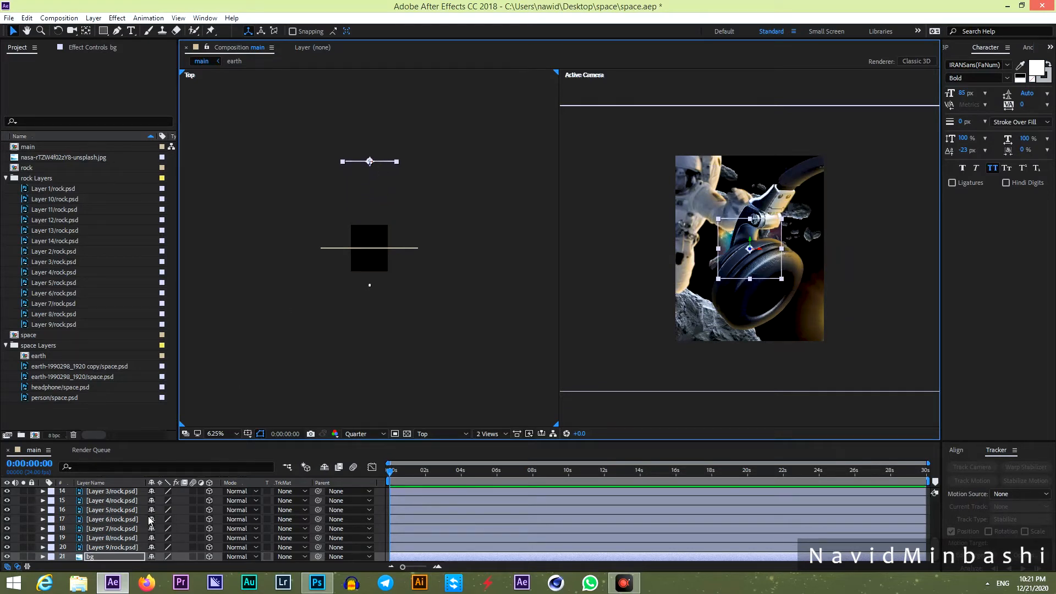
pyautogui.press('s')
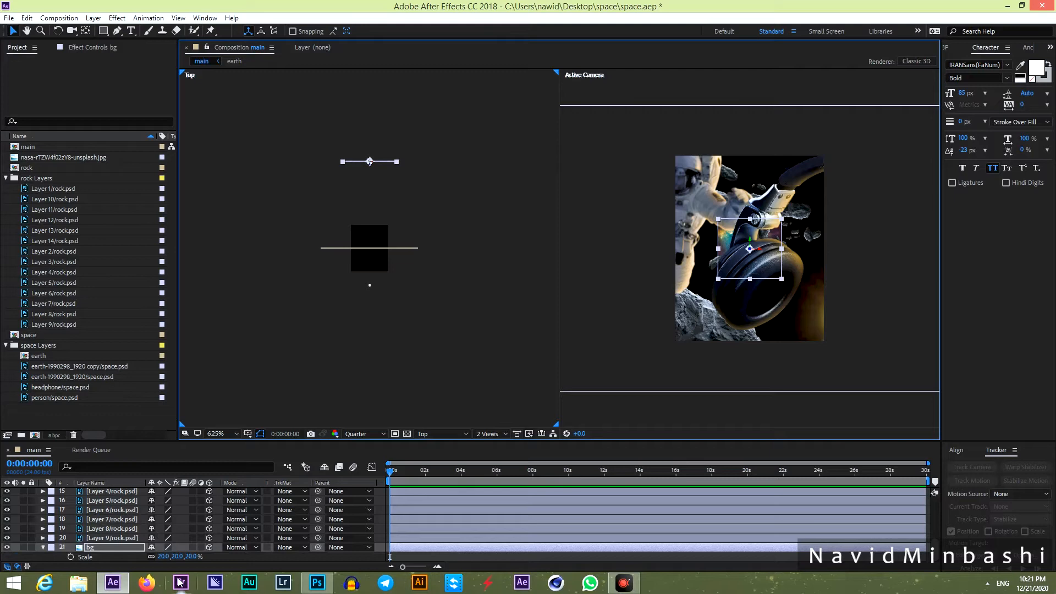
pyautogui.moveTo(183, 556); pyautogui.dragTo(201, 557)
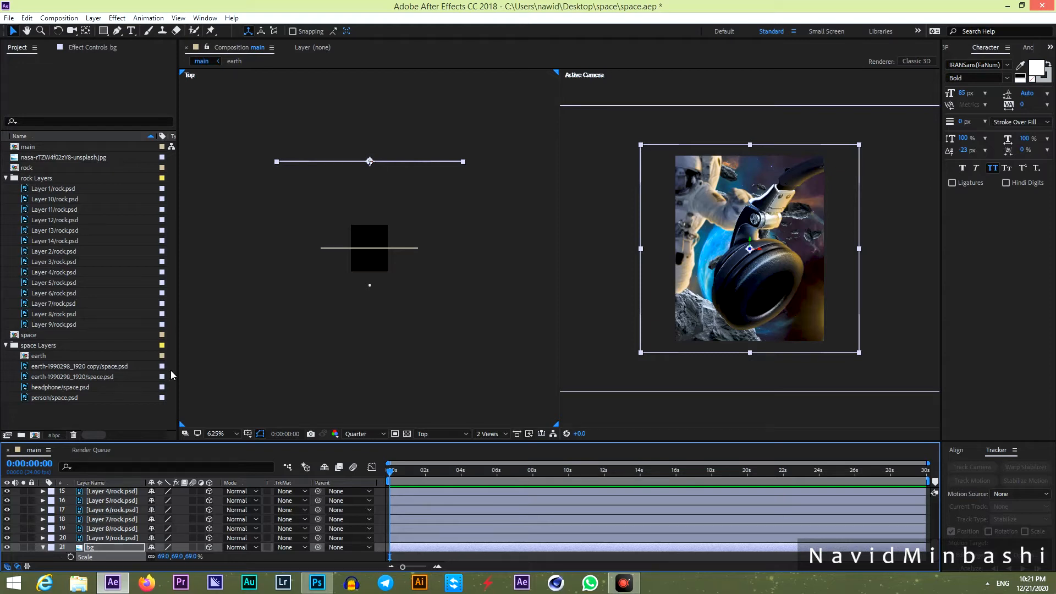
pyautogui.click(384, 503)
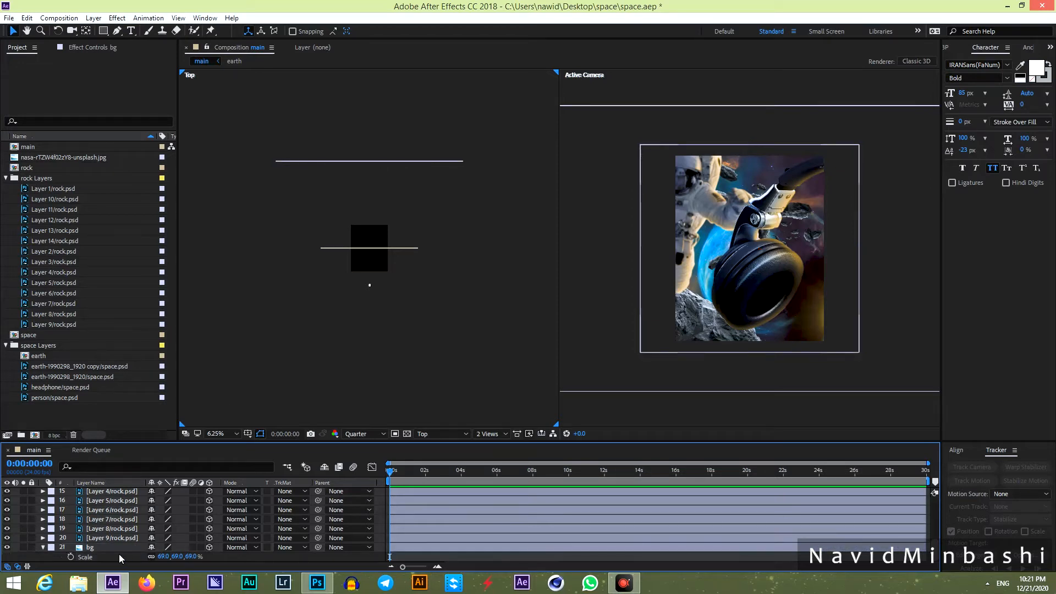
pyautogui.click(115, 538)
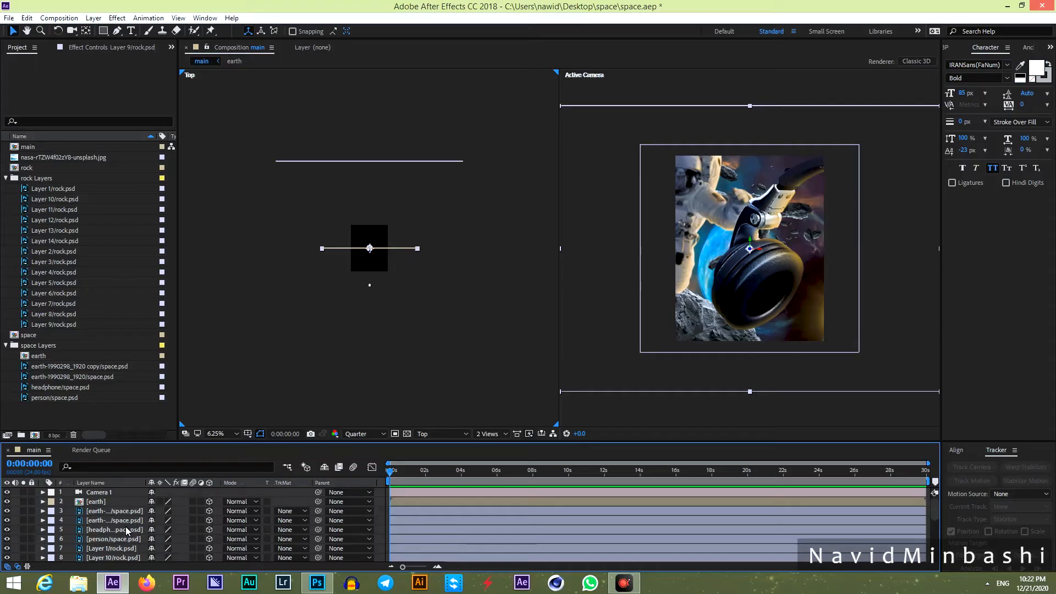
# Inside the earth precomp, make both earth layers 3D, then return to the main composition.
pyautogui.click(92, 501)
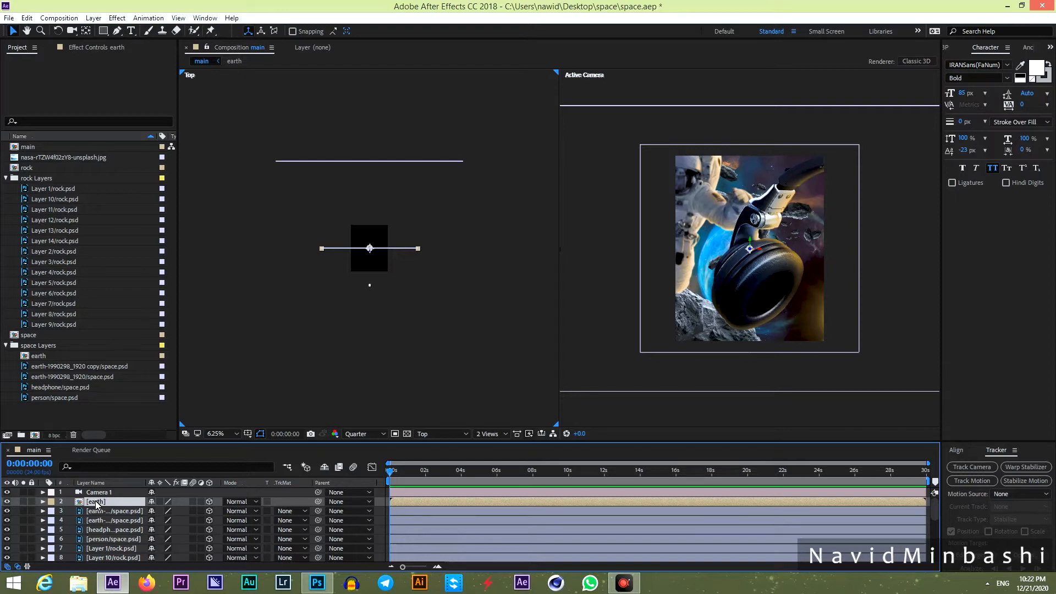
pyautogui.doubleClick(95, 501)
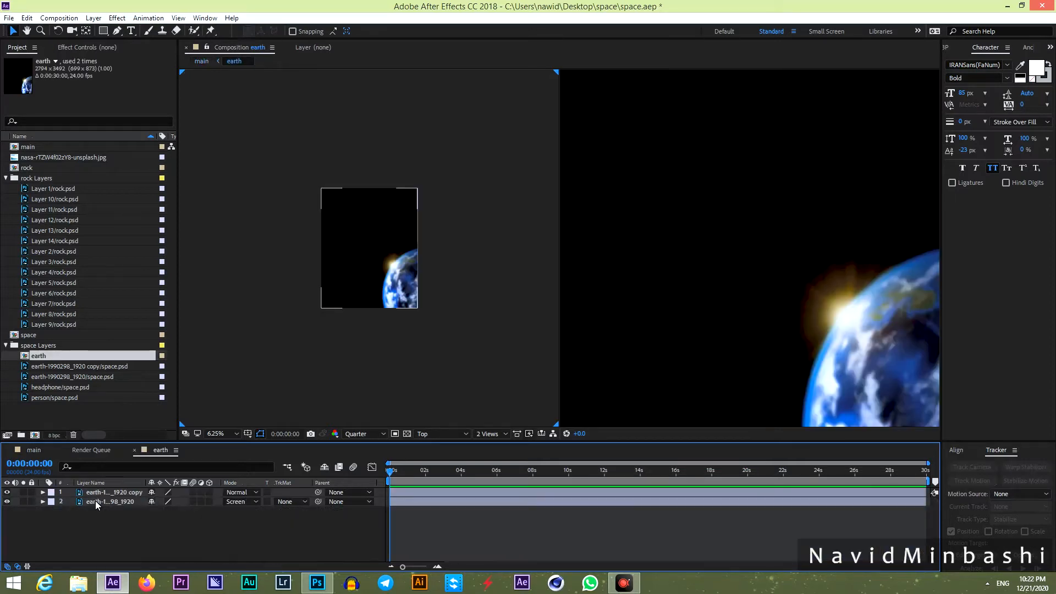
pyautogui.moveTo(213, 492); pyautogui.dragTo(210, 502)
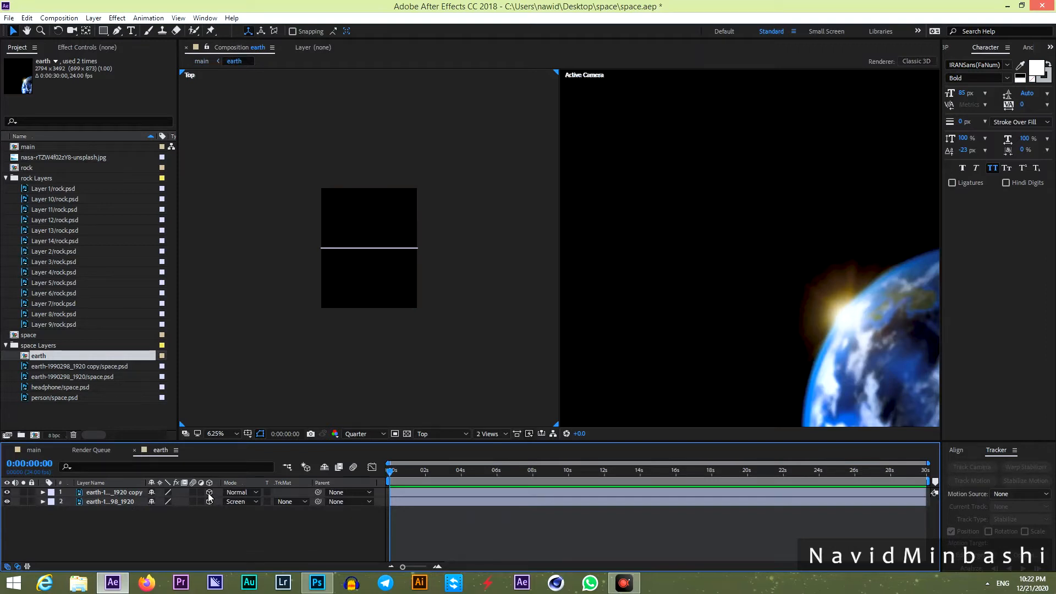
pyautogui.click(35, 450)
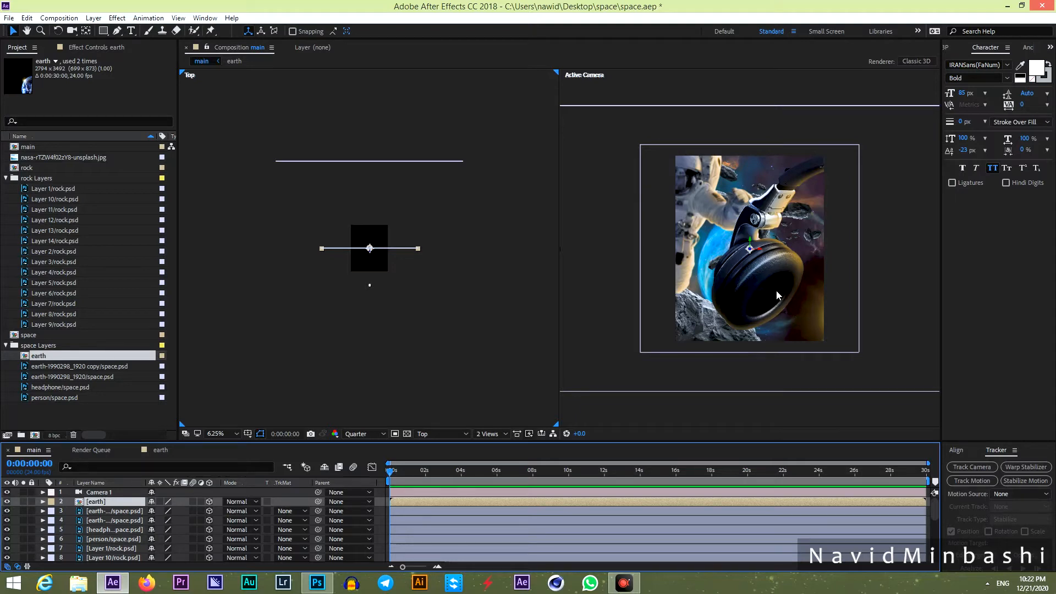
# Move the earth's anchor point to its lower-right corner and drag the layer up-left into frame.
pyautogui.press('y')
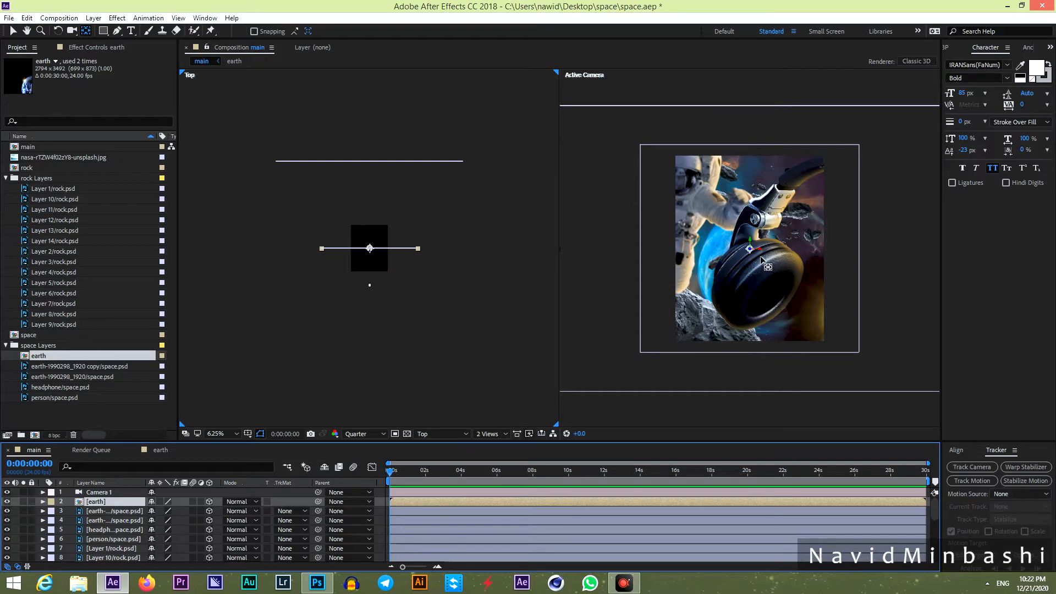
pyautogui.moveTo(750, 246); pyautogui.dragTo(843, 341)
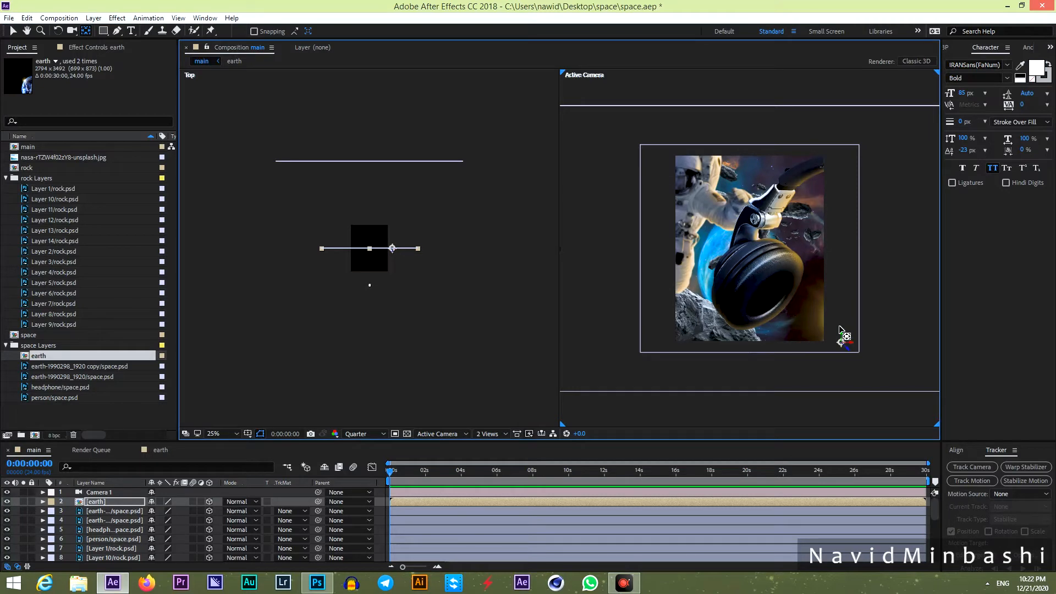
pyautogui.press('v')
pyautogui.moveTo(841, 330); pyautogui.dragTo(804, 278)
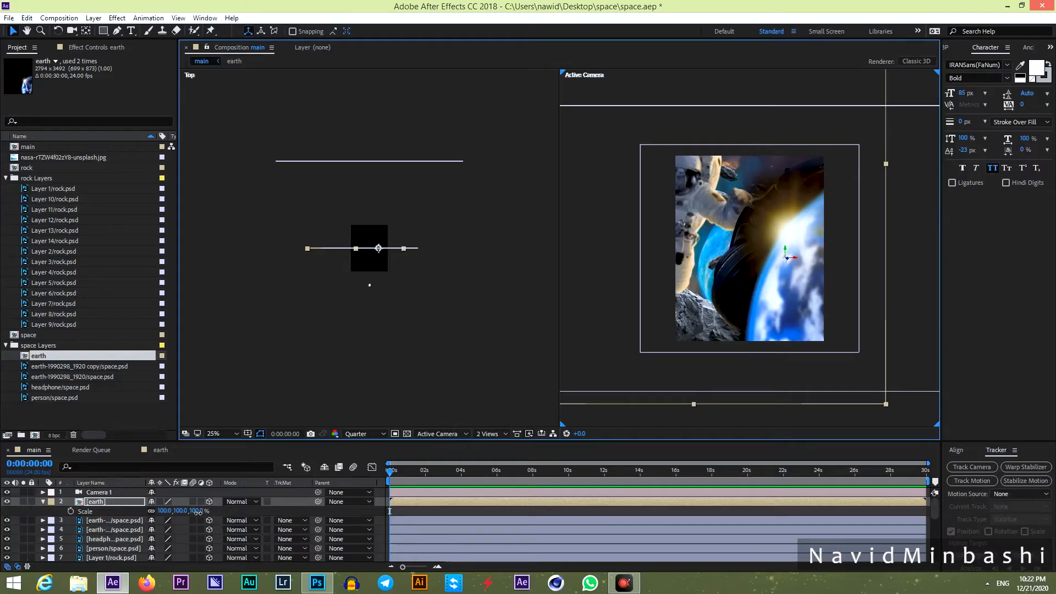
# Set the earth layer's Scale to 50% and move it down slightly.
pyautogui.moveTo(192, 512); pyautogui.dragTo(173, 513)
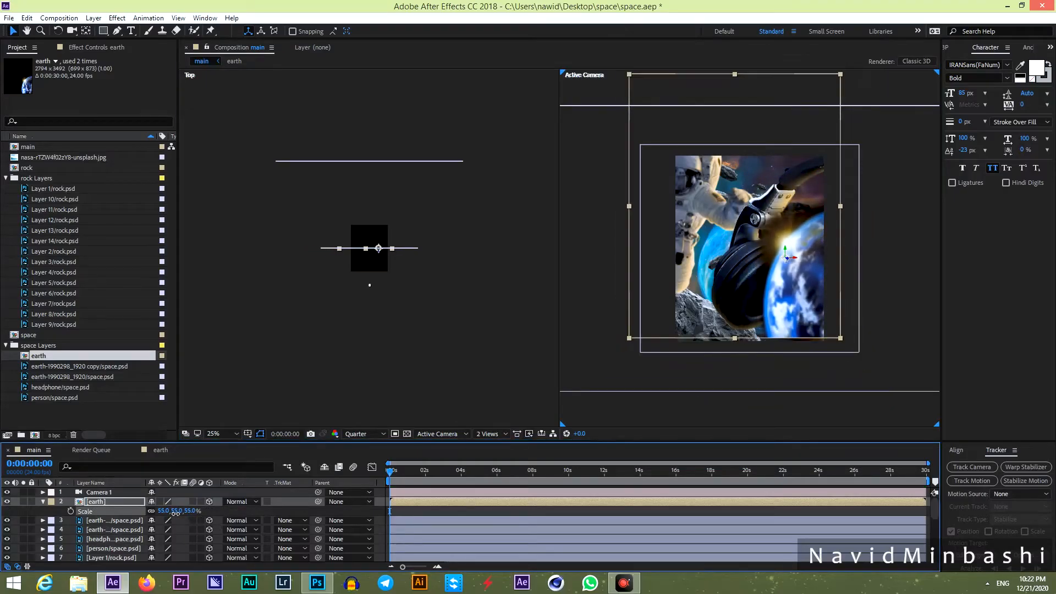
pyautogui.click(193, 511)
pyautogui.write('50')
pyautogui.press('Return')
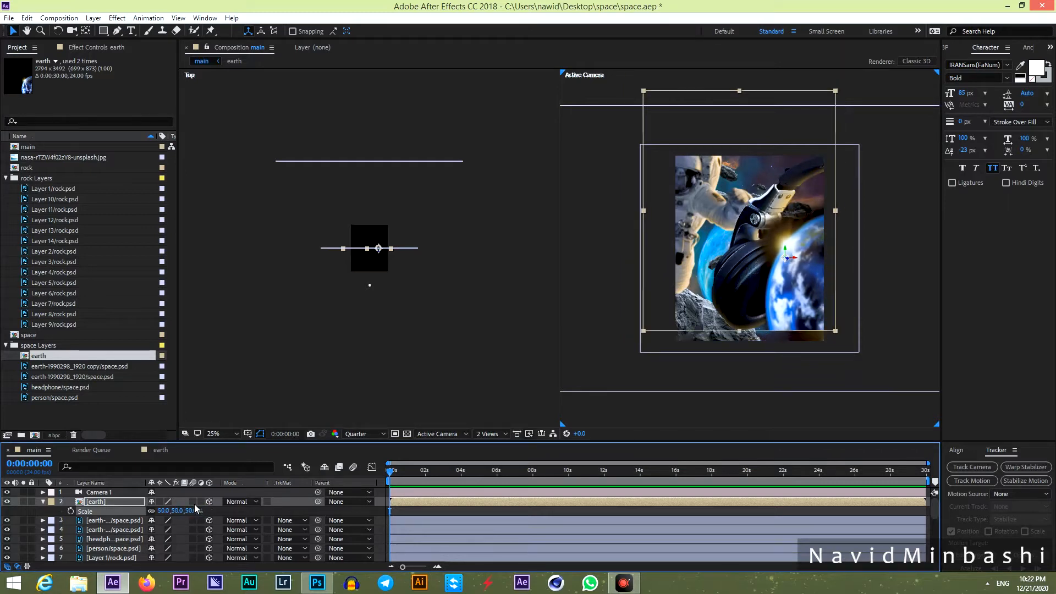
pyautogui.moveTo(790, 290); pyautogui.dragTo(831, 338)
pyautogui.press('y')
pyautogui.press('v')
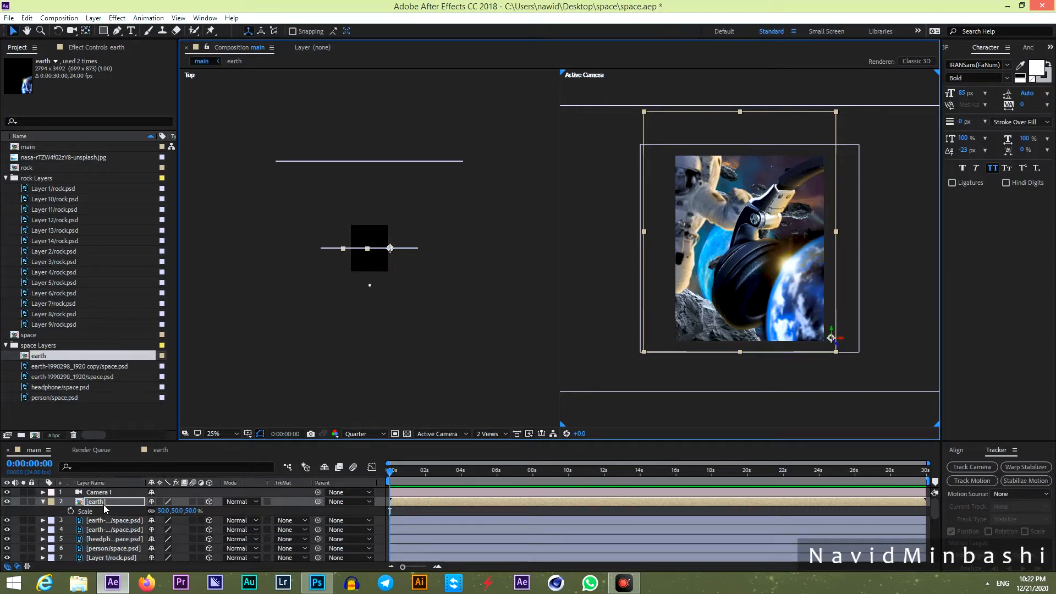
# Move the earth layer down the stack to just above bg and nudge it right and down.
pyautogui.moveTo(104, 502); pyautogui.dragTo(120, 545)
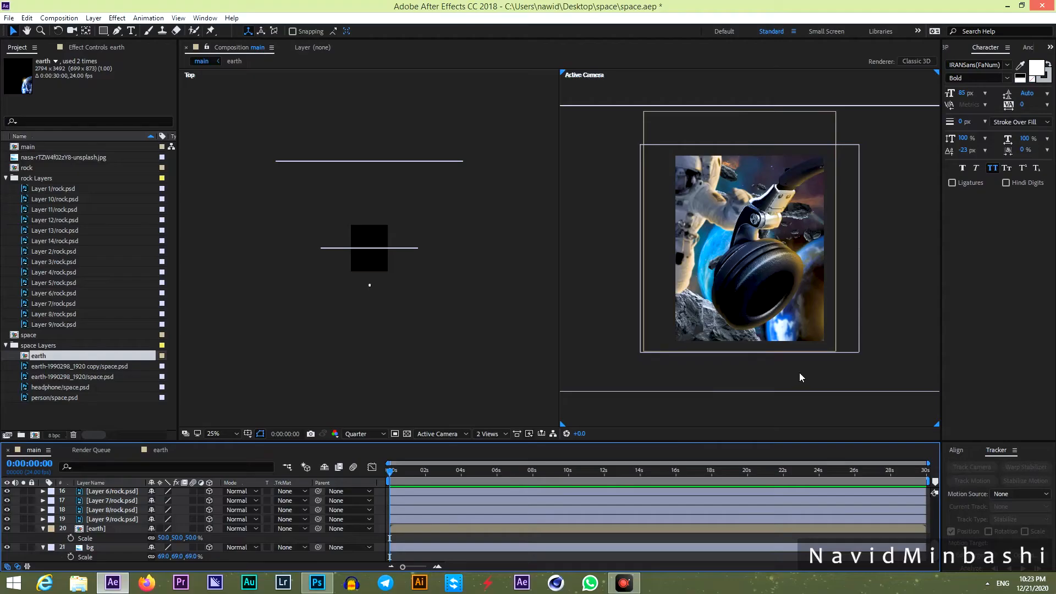
pyautogui.click(93, 529)
pyautogui.moveTo(809, 322); pyautogui.dragTo(816, 325)
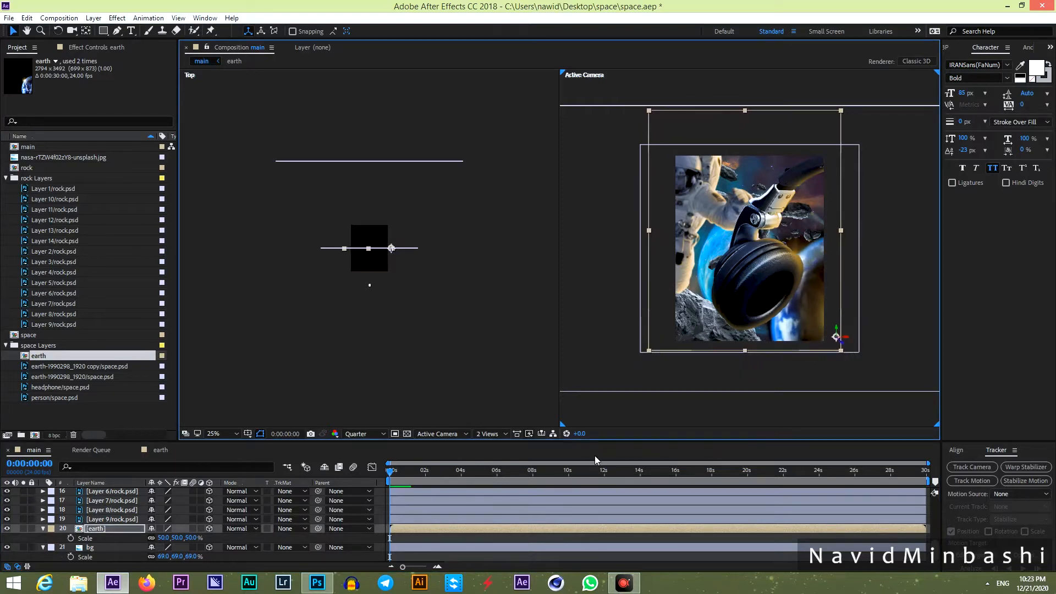
pyautogui.click(430, 539)
pyautogui.scroll(5, 187, 529)
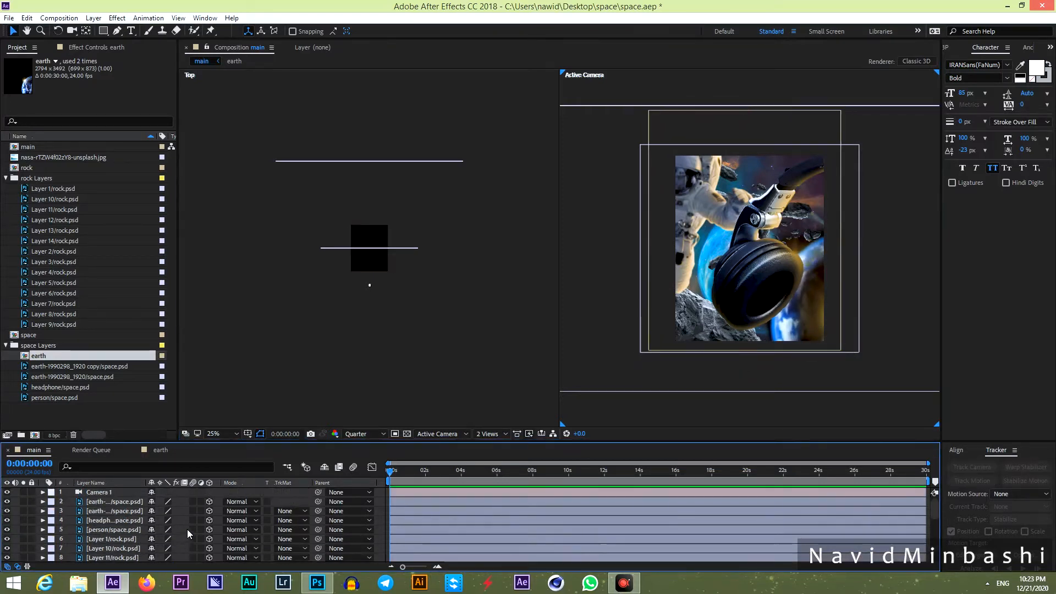
# Check each extra space.psd earth layer with visibility and solo toggles, then delete both.
pyautogui.click(114, 501)
pyautogui.click(6, 502)
pyautogui.click(6, 501)
pyautogui.click(23, 502)
pyautogui.click(23, 501)
pyautogui.click(23, 502)
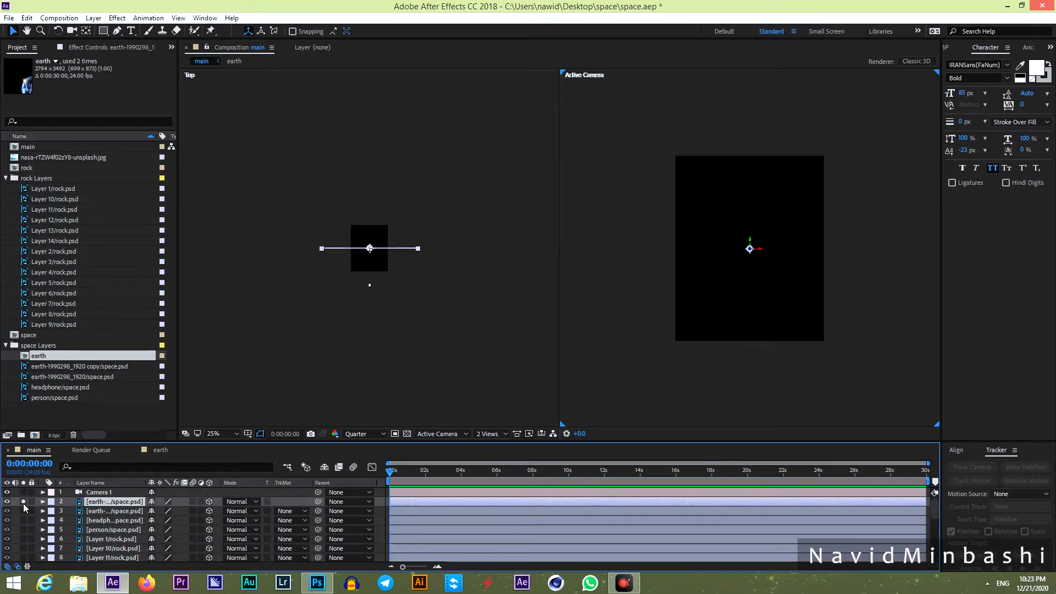
pyautogui.press('Delete')
pyautogui.click(99, 502)
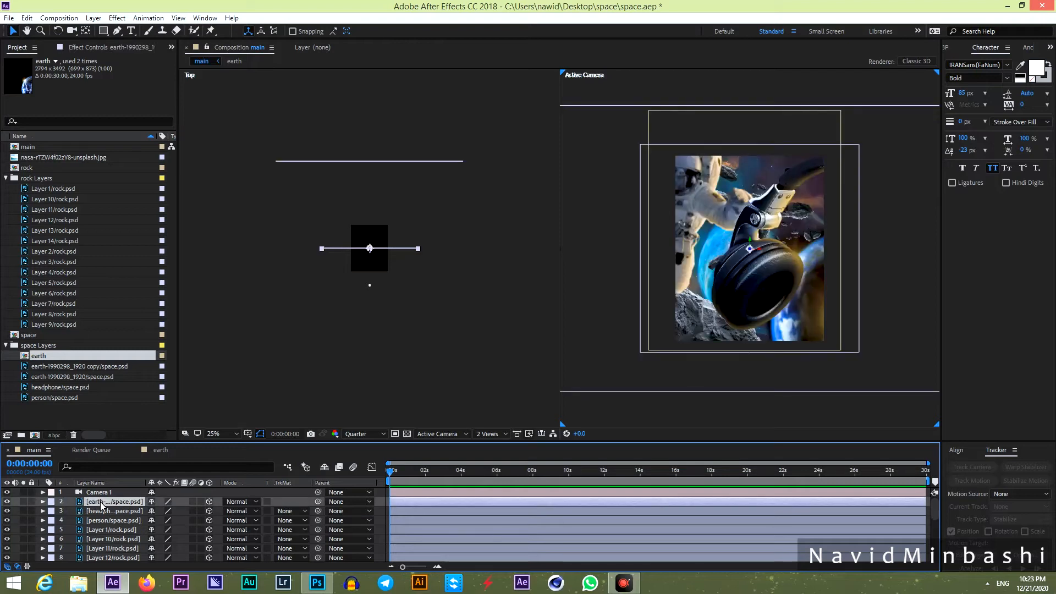
pyautogui.click(23, 501)
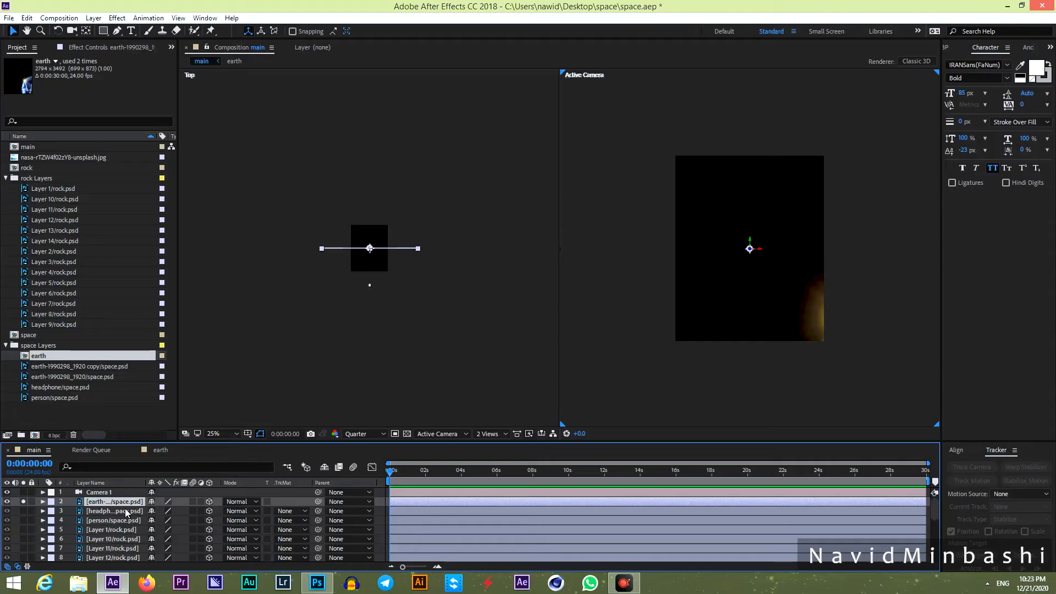
pyautogui.press('Delete')
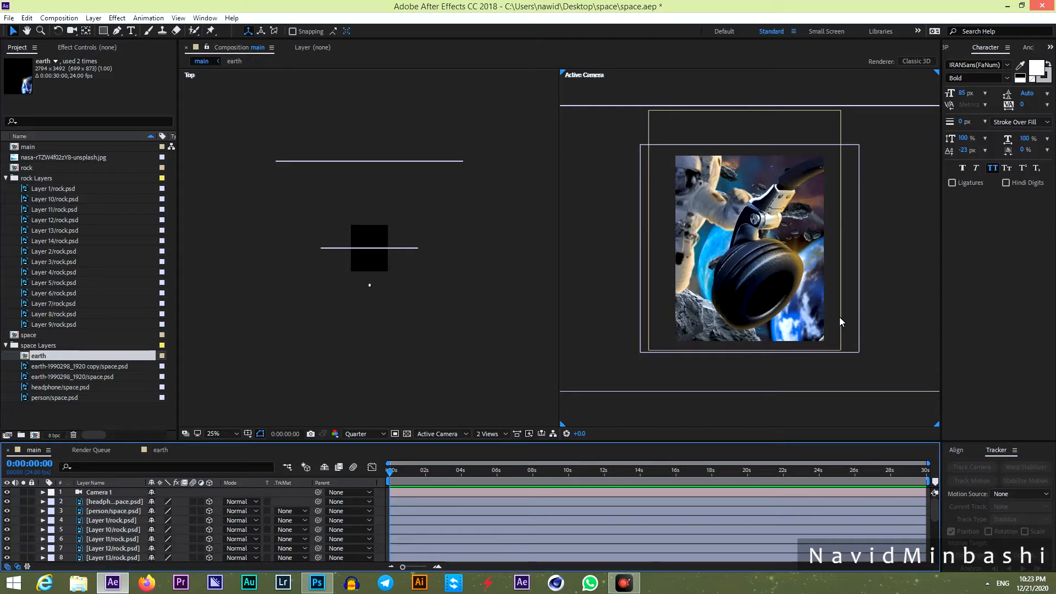
pyautogui.click(100, 502)
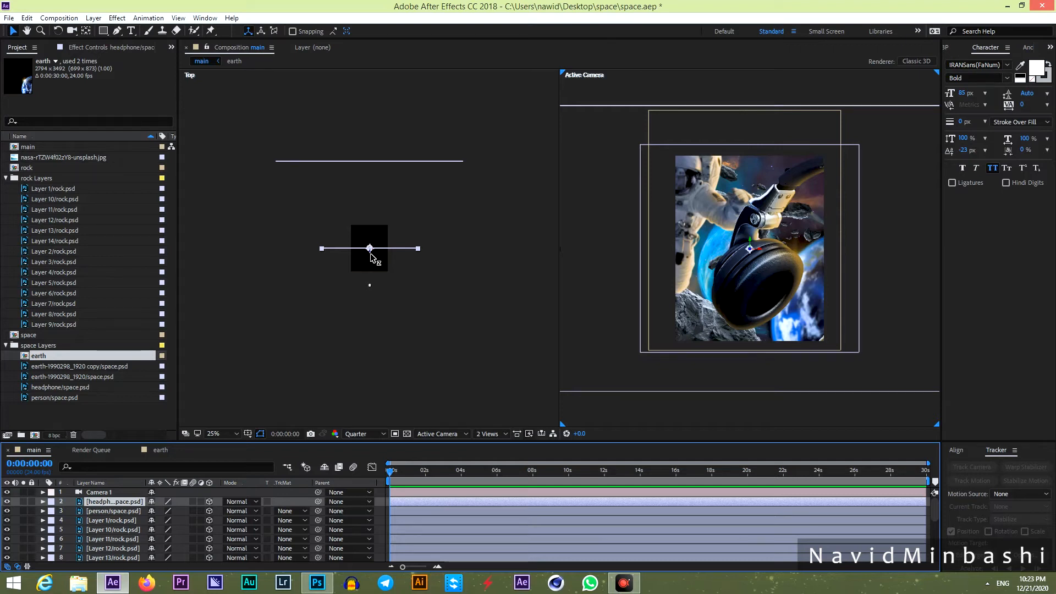
# Move the headphone layer along Z in Top view, scale it to 85% and shift it slightly right.
pyautogui.moveTo(371, 254); pyautogui.dragTo(370, 215)
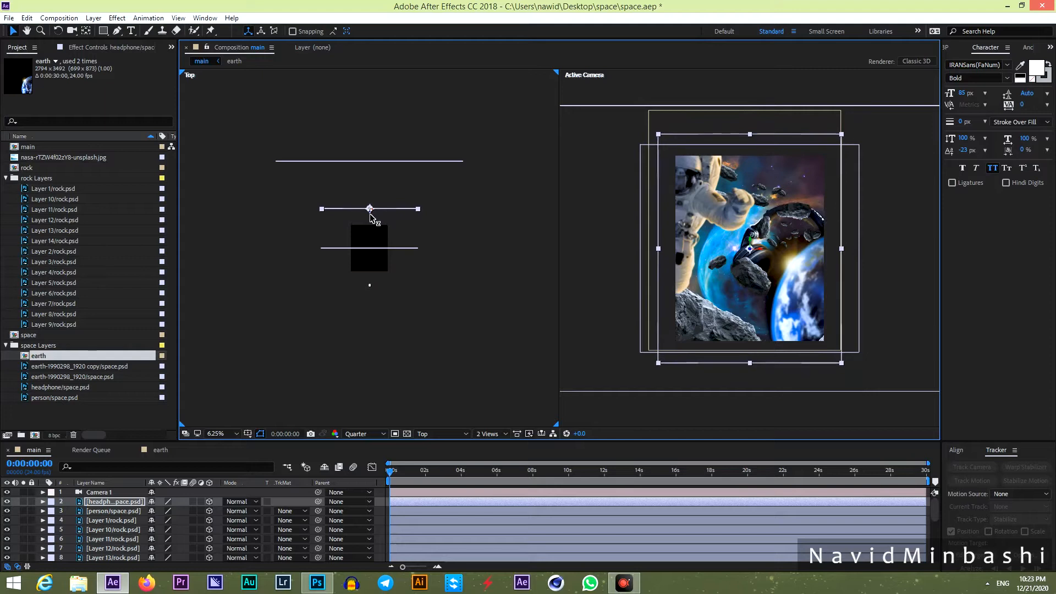
pyautogui.press('s')
pyautogui.moveTo(196, 512); pyautogui.dragTo(187, 512)
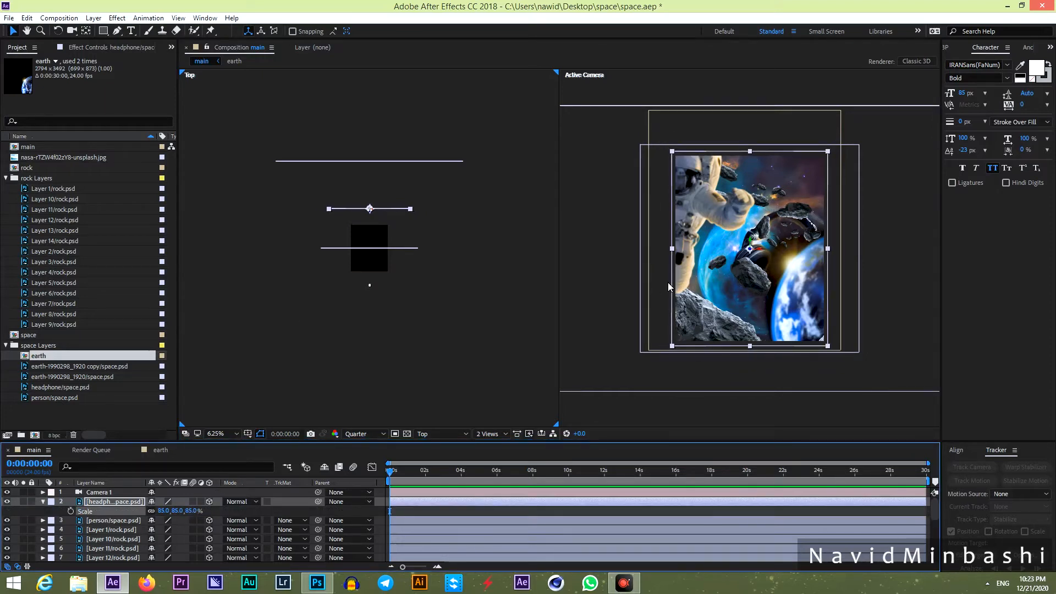
pyautogui.moveTo(754, 247)
pyautogui.mouseDown()
pyautogui.moveTo(785, 264)
pyautogui.moveTo(789, 243)
pyautogui.moveTo(775, 242)
pyautogui.mouseUp()
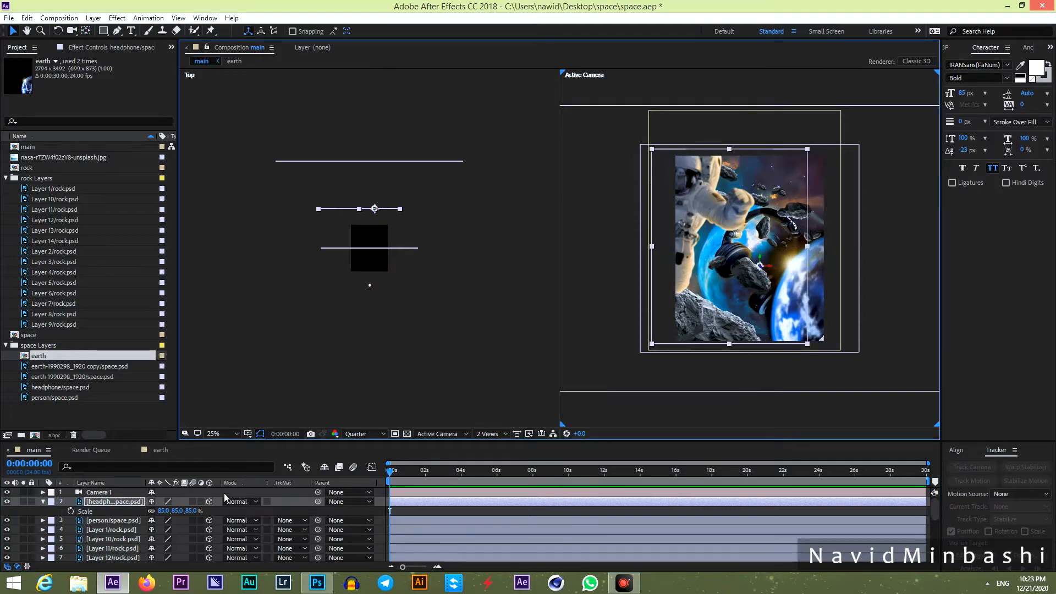
pyautogui.click(110, 520)
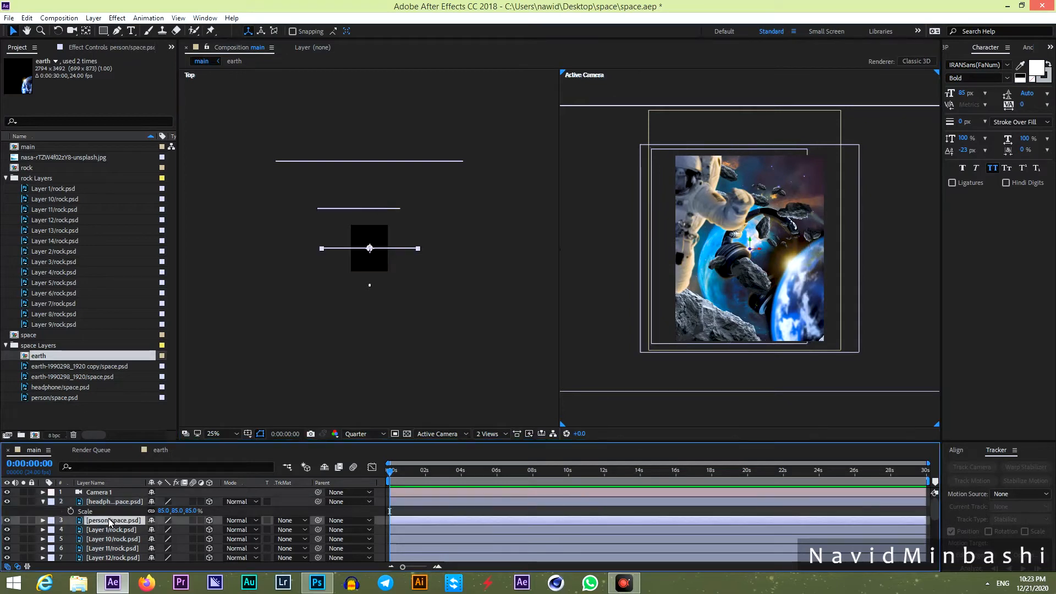
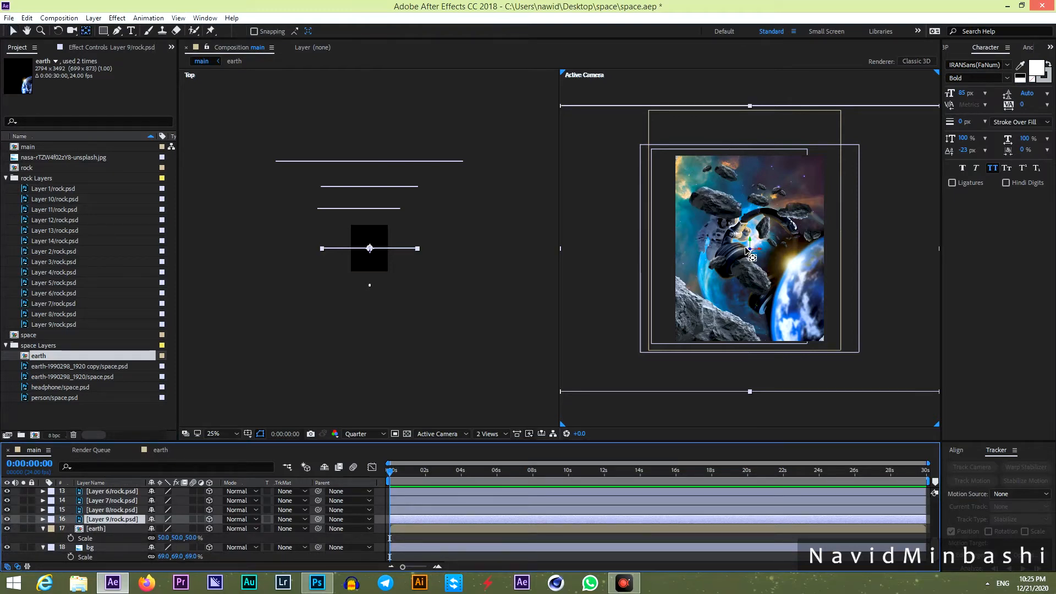
# Push the Layer 9 rock to a new depth in Top view and move it up and left.
pyautogui.moveTo(736, 233); pyautogui.dragTo(728, 212)
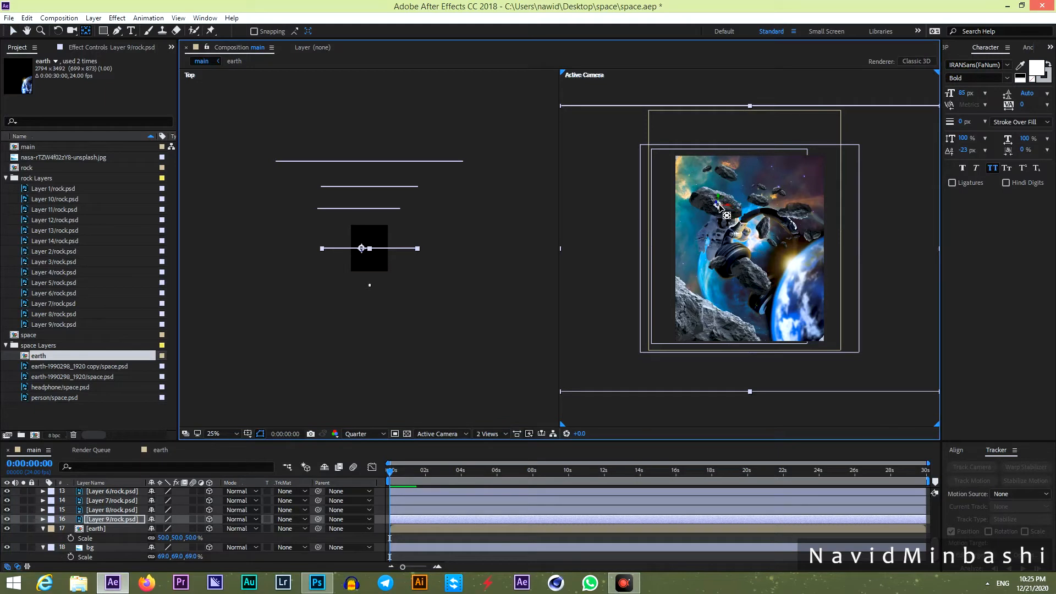
pyautogui.click(125, 519)
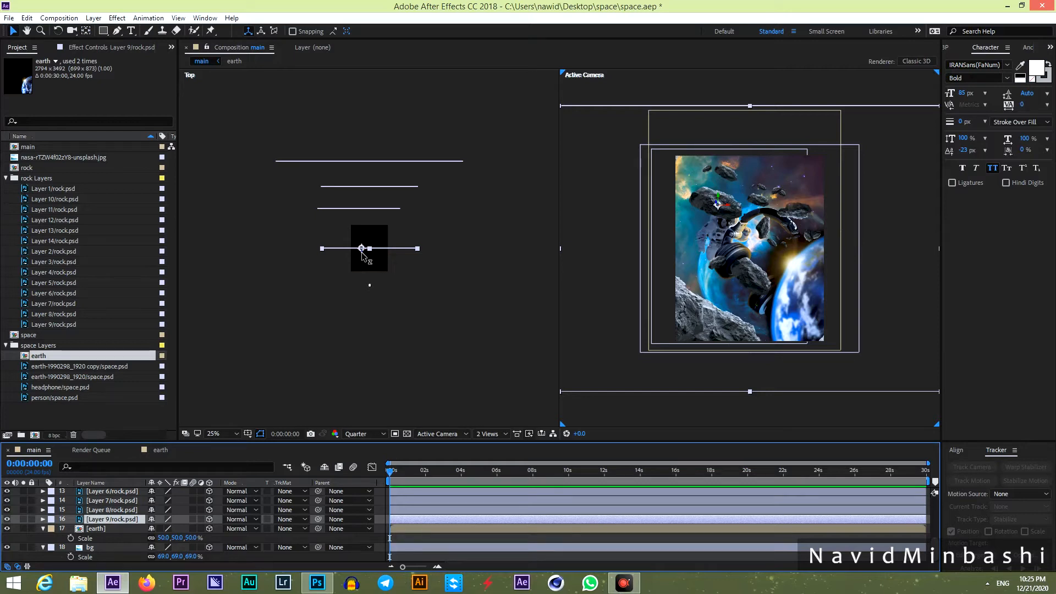
pyautogui.moveTo(361, 254); pyautogui.dragTo(361, 228)
pyautogui.moveTo(729, 254); pyautogui.dragTo(708, 235)
# Scale the Layer 9 rock up to 111.5%.
pyautogui.press('s')
pyautogui.moveTo(164, 529); pyautogui.dragTo(254, 525)
pyautogui.click(747, 266)
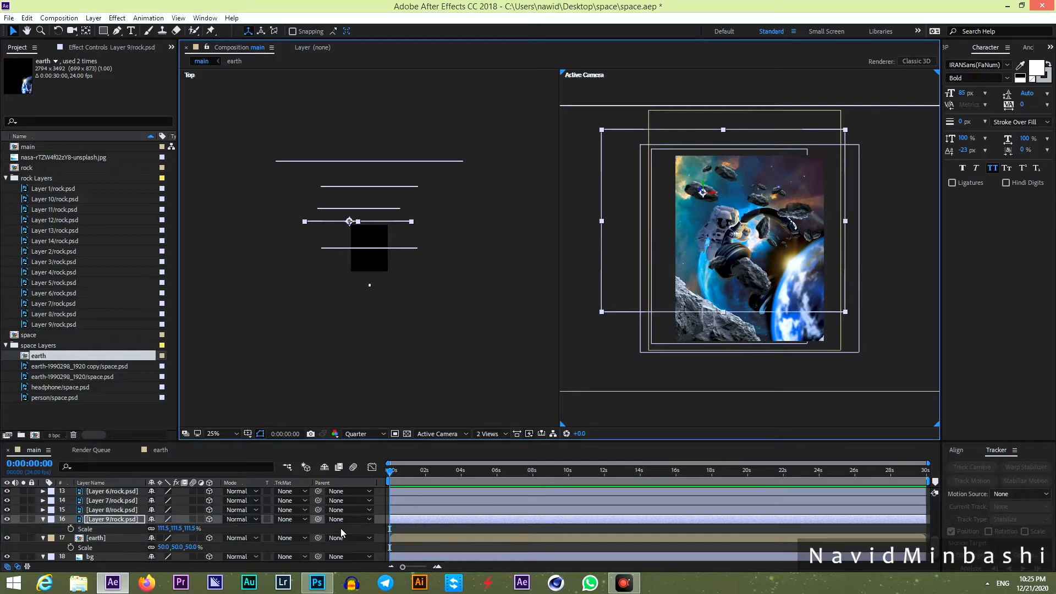
pyautogui.click(105, 510)
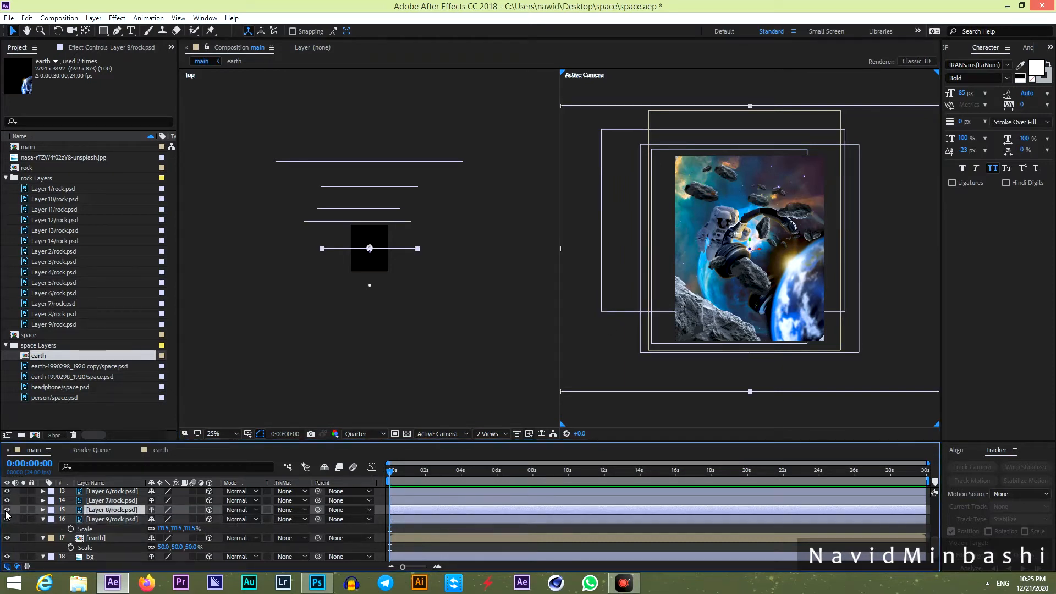
# Zoom the camera view to 50% and move the Layer 8 rock up and right.
pyautogui.press('.')
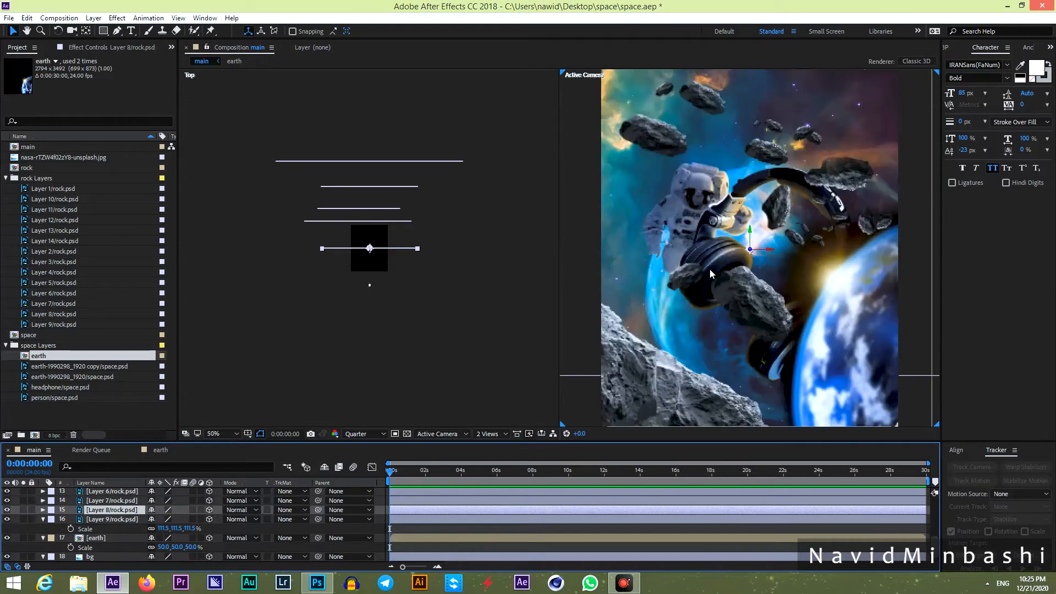
pyautogui.moveTo(773, 139); pyautogui.dragTo(750, 196)
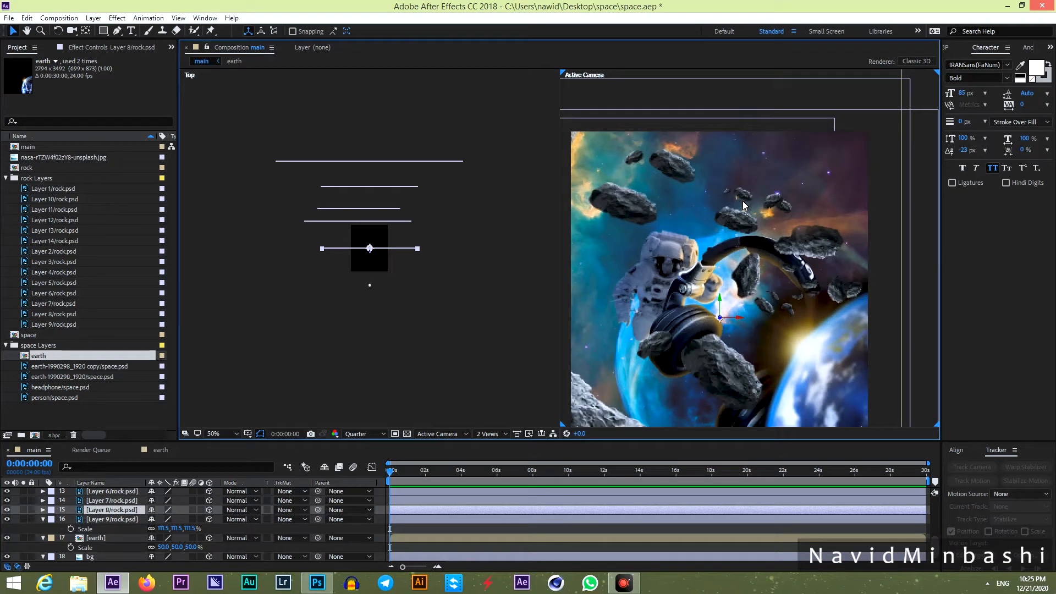
pyautogui.click(104, 511)
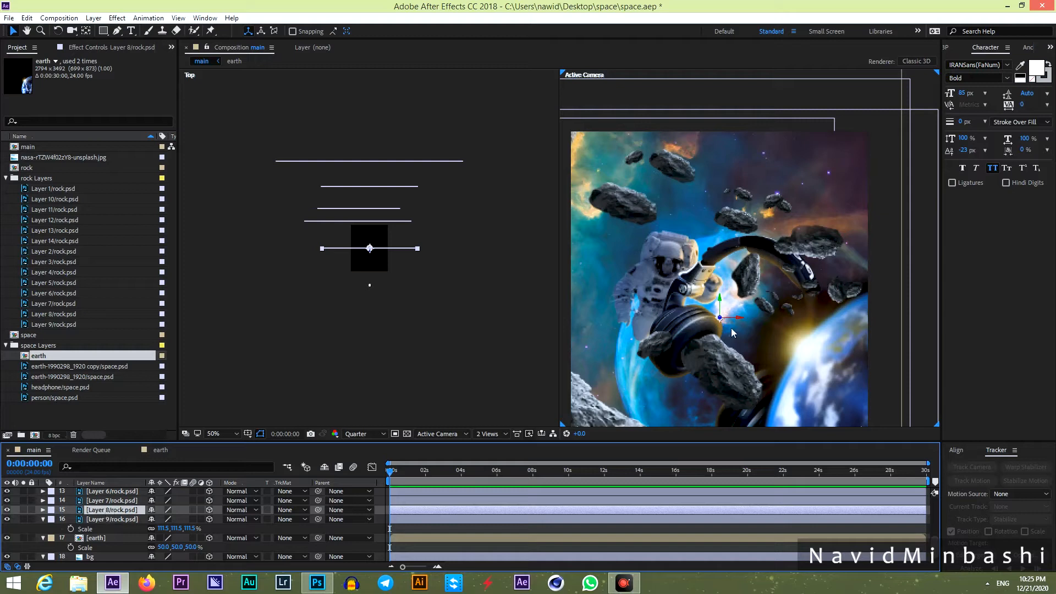
pyautogui.moveTo(720, 322); pyautogui.dragTo(752, 231)
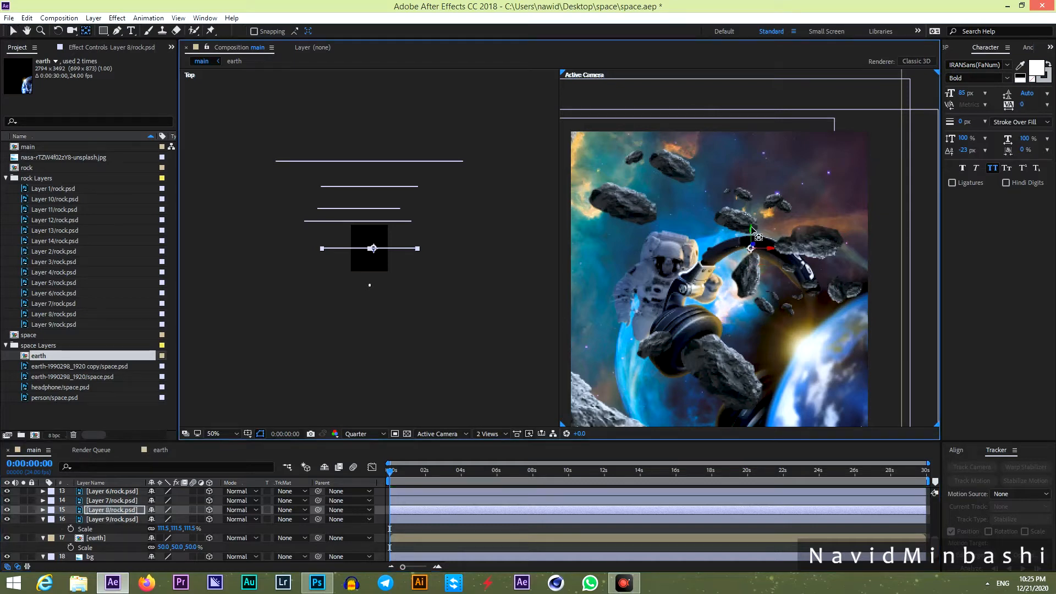
# Push the Layer 8 rock deeper in Top view and nudge it up and right.
pyautogui.click(114, 510)
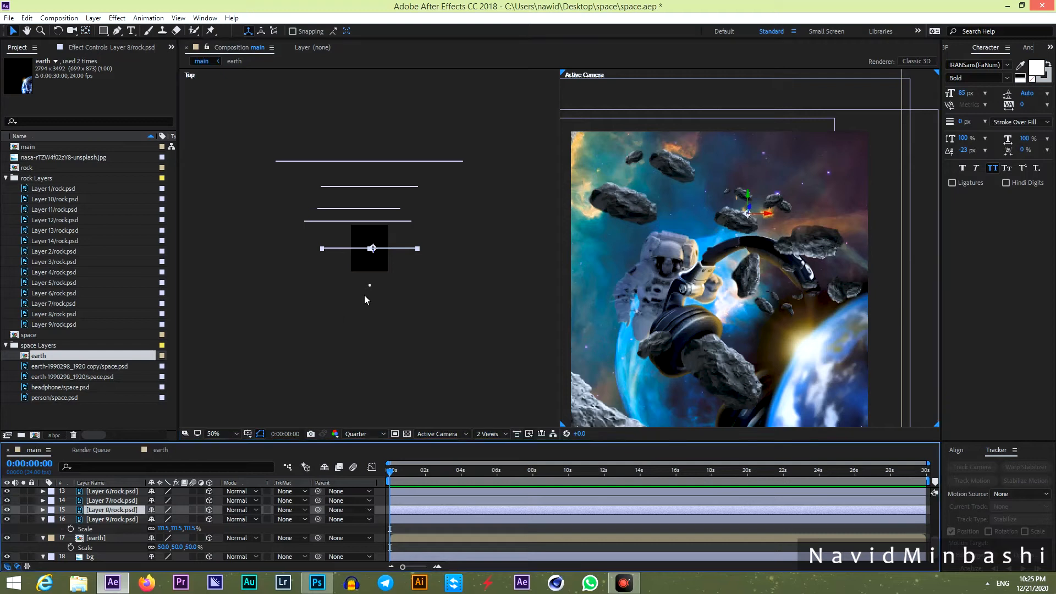
pyautogui.click(374, 256)
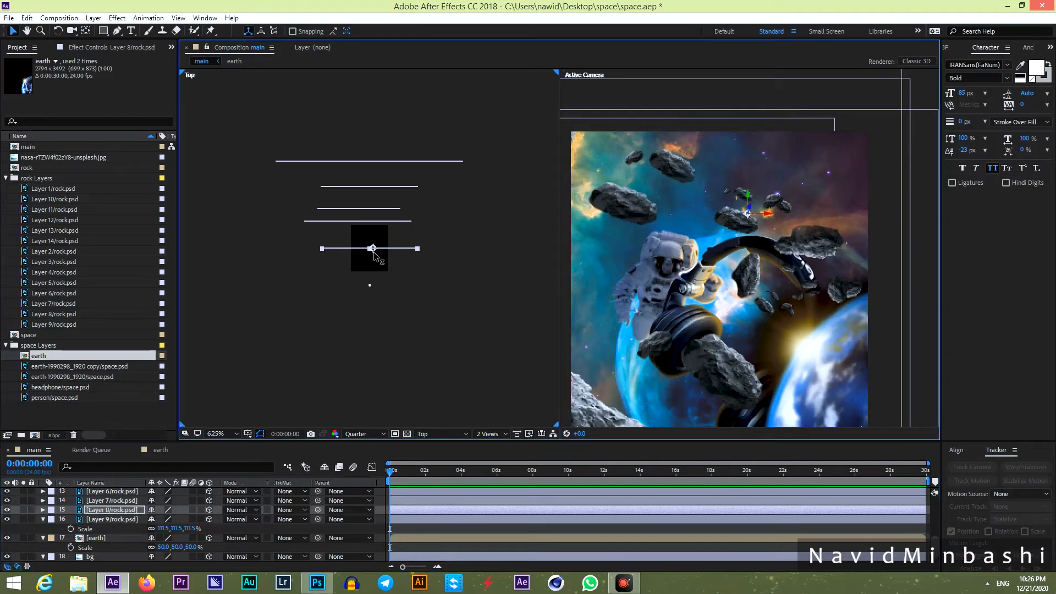
pyautogui.moveTo(374, 256); pyautogui.dragTo(376, 185)
pyautogui.moveTo(596, 309); pyautogui.dragTo(737, 242)
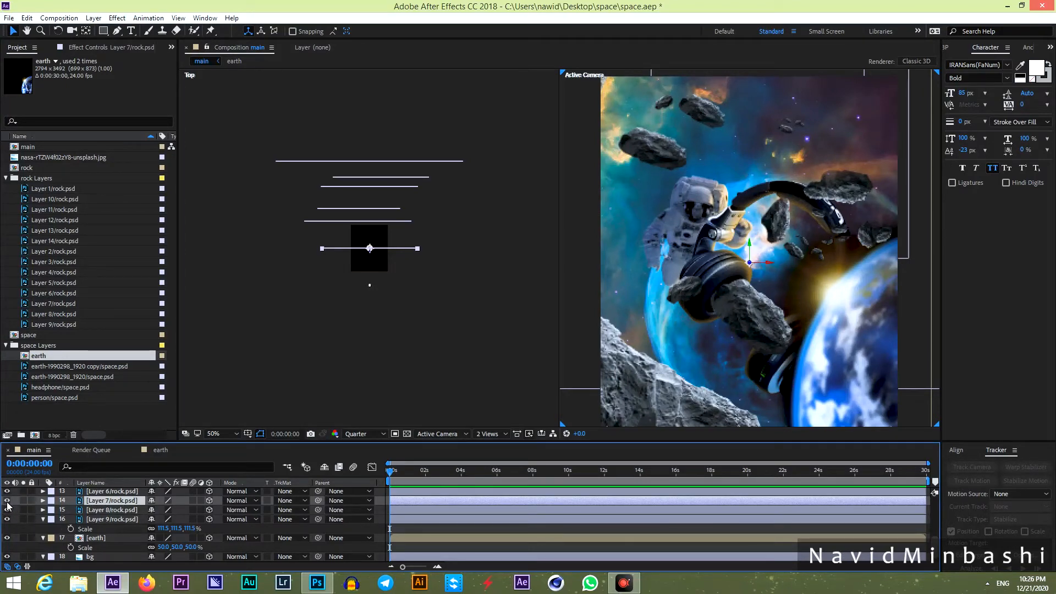
# Move the Layer 7 rock up and right and push it to a new depth.
pyautogui.moveTo(749, 266); pyautogui.dragTo(769, 239)
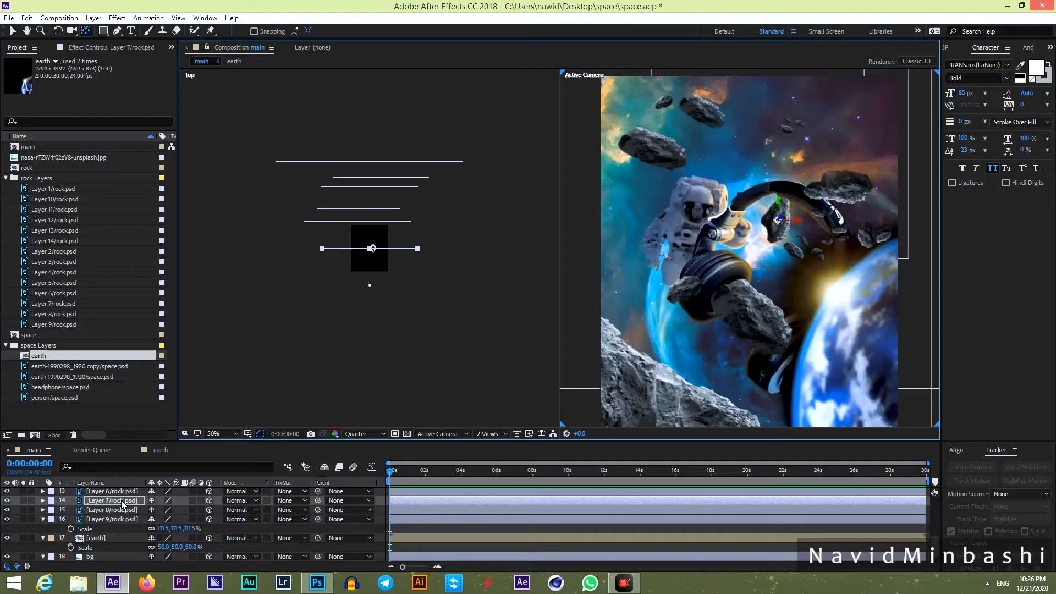
pyautogui.click(121, 499)
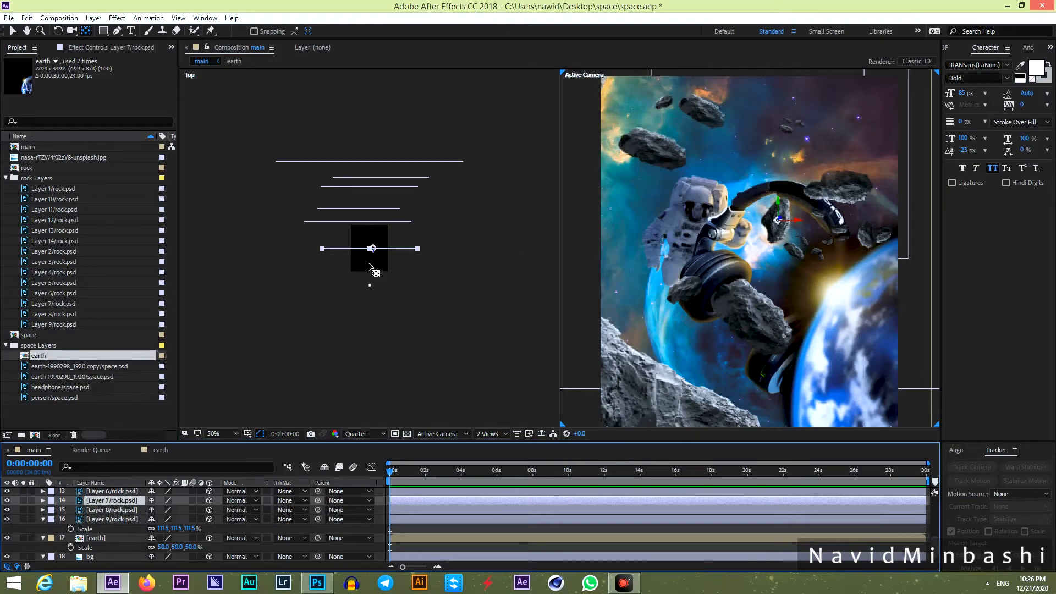
pyautogui.moveTo(373, 256); pyautogui.dragTo(374, 177)
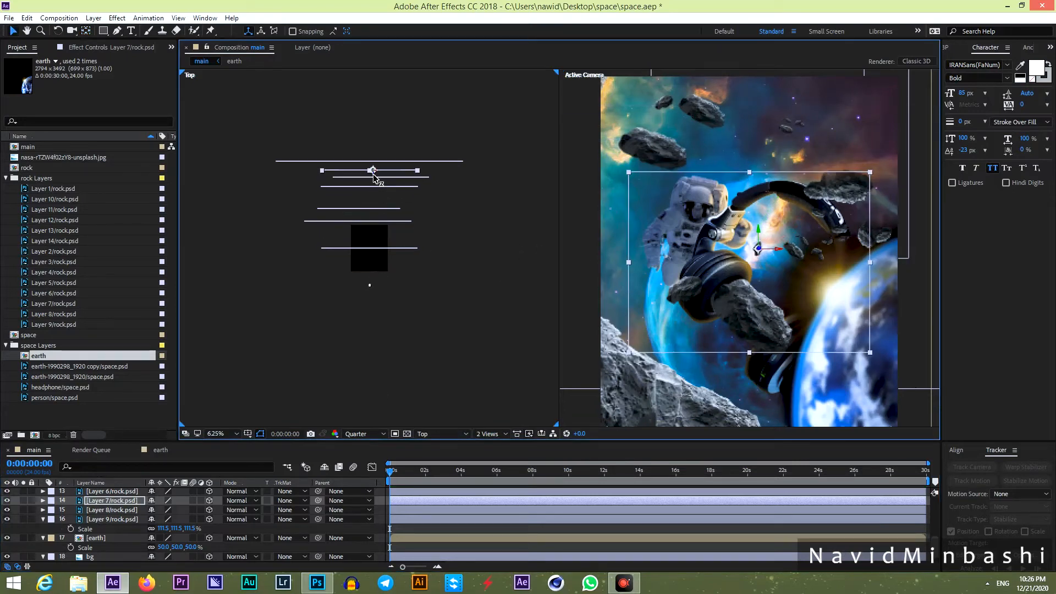
# Scale the Layer 7 rock to 149% and raise it higher in the frame.
pyautogui.press('s')
pyautogui.moveTo(180, 510); pyautogui.dragTo(206, 510)
pyautogui.moveTo(779, 306); pyautogui.dragTo(772, 214)
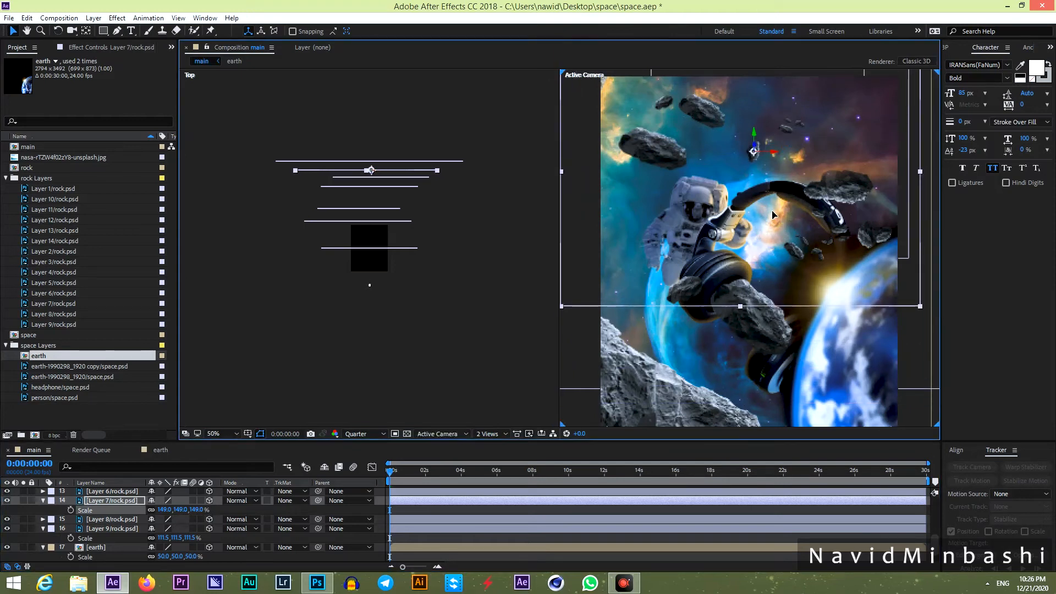
pyautogui.click(406, 514)
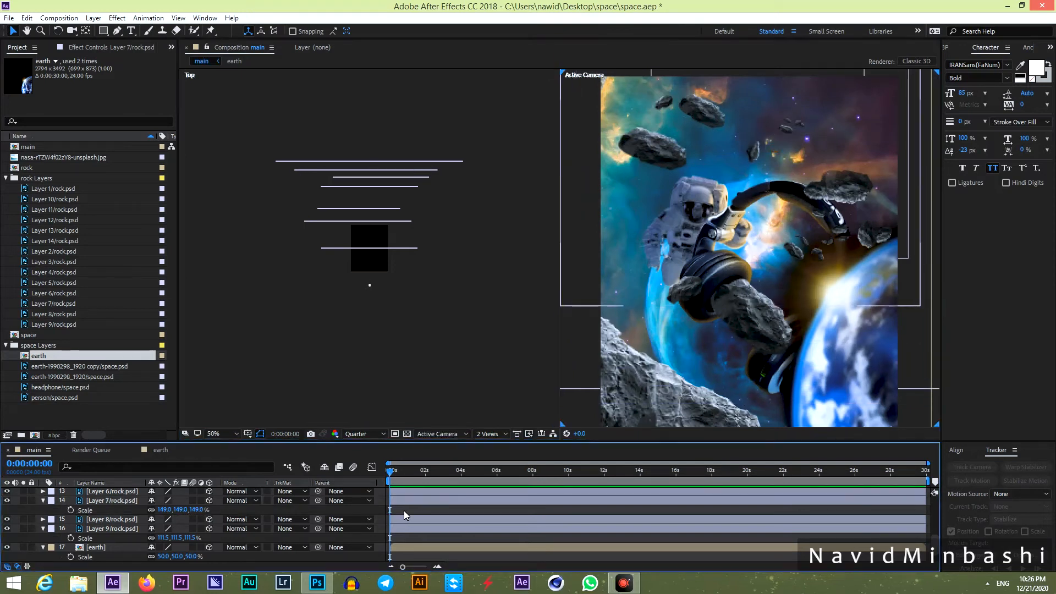
pyautogui.press('space')
pyautogui.moveTo(746, 315); pyautogui.dragTo(731, 300)
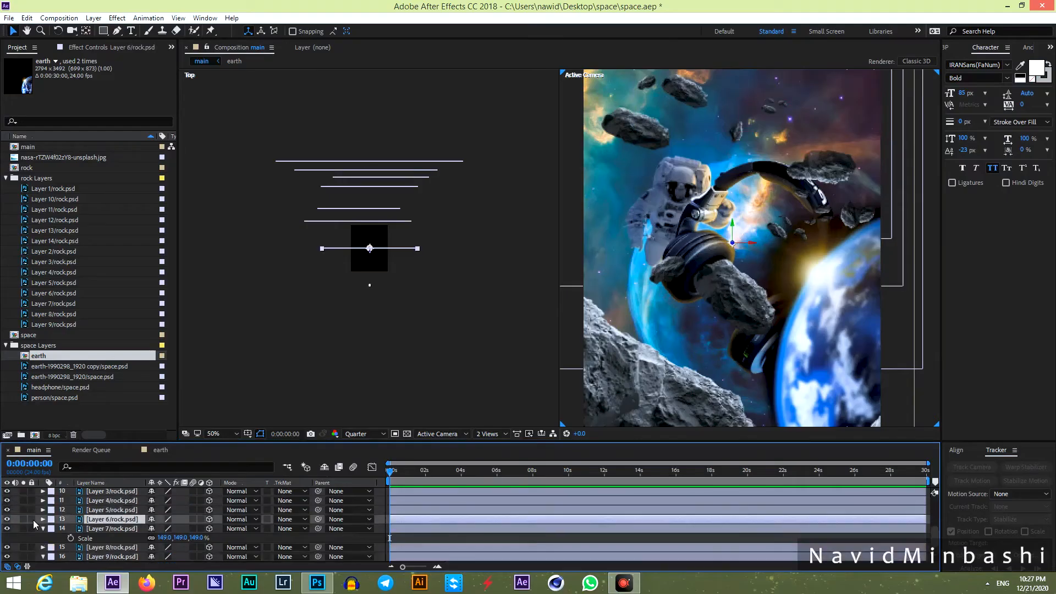
# Push the Layer 6 rock further back and shrink the Layer 5 rock to 60%.
pyautogui.moveTo(370, 258); pyautogui.dragTo(389, 175)
pyautogui.click(112, 509)
pyautogui.moveTo(732, 243); pyautogui.dragTo(853, 212)
pyautogui.press('s')
pyautogui.click(121, 500)
pyautogui.moveTo(383, 261)
pyautogui.mouseDown()
pyautogui.moveTo(384, 287)
pyautogui.moveTo(391, 236)
pyautogui.mouseUp()
# Delete the Layer 4 rock, then show and rescale the Layer 3 rock.
pyautogui.press('Delete')
pyautogui.click(6, 519)
pyautogui.click(7, 519)
pyautogui.scroll(-2, 736, 248)
pyautogui.press('s')
pyautogui.moveTo(203, 528); pyautogui.dragTo(193, 527)
pyautogui.scroll(-4, 132, 522)
pyautogui.click(209, 529)
# Push the Layer 14 rock further back and enlarge it to 113%.
pyautogui.click(739, 272)
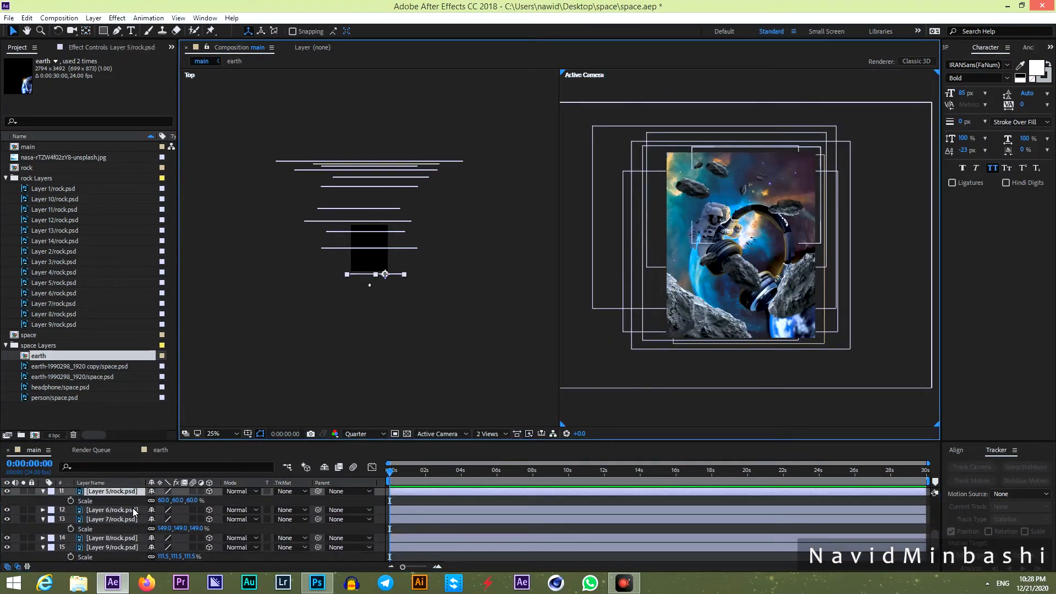
pyautogui.click(112, 510)
pyautogui.scroll(2, 132, 523)
pyautogui.click(112, 511)
pyautogui.moveTo(349, 248); pyautogui.dragTo(332, 196)
pyautogui.press('s')
pyautogui.moveTo(190, 520); pyautogui.dragTo(197, 520)
pyautogui.scroll(1, 132, 523)
pyautogui.click(113, 529)
# Delete unwanted rock layers and push the Layer 11 and Layer 10 rocks further back.
pyautogui.press('Delete')
pyautogui.click(113, 520)
pyautogui.press('Delete')
pyautogui.click(113, 511)
pyautogui.moveTo(367, 246); pyautogui.dragTo(367, 192)
pyautogui.scroll(1, 132, 522)
pyautogui.click(113, 530)
pyautogui.moveTo(368, 246); pyautogui.dragTo(402, 195)
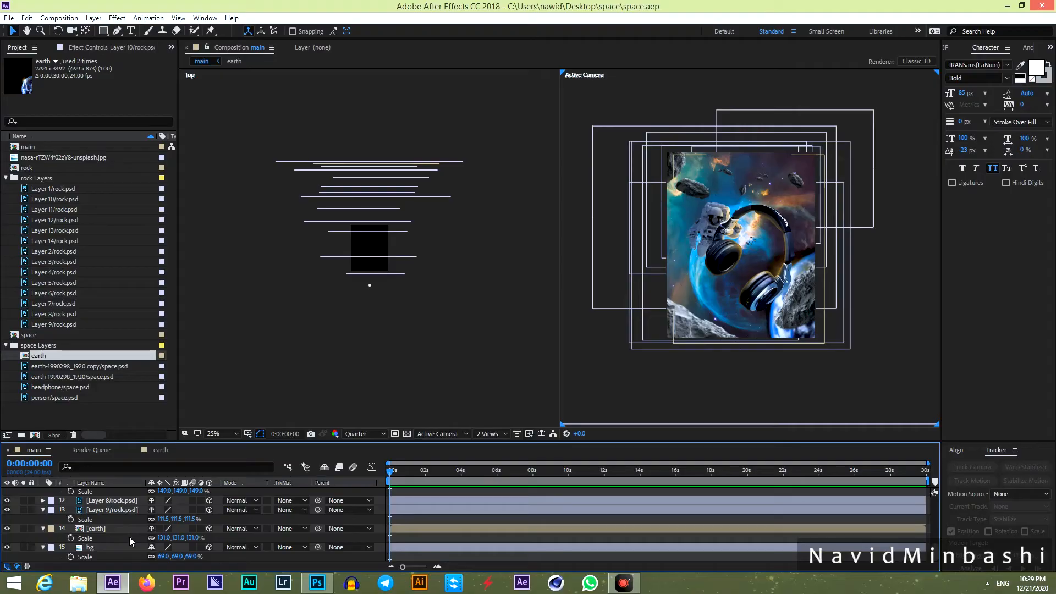
# Set the earth layer to 131% behind the rocks, with bg at 69%.
pyautogui.click(96, 529)
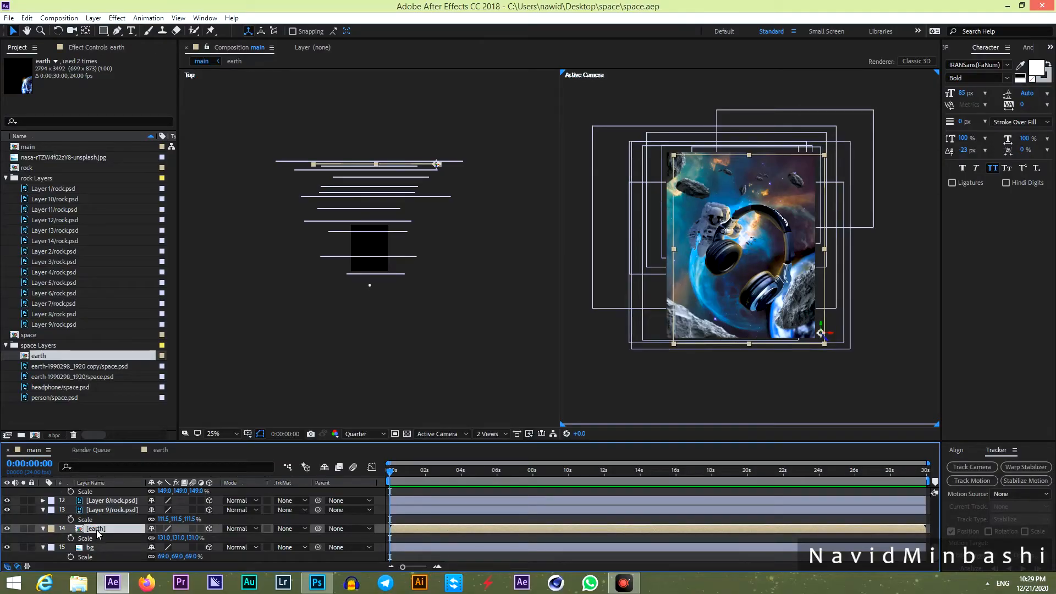
pyautogui.scroll(1, 392, 152)
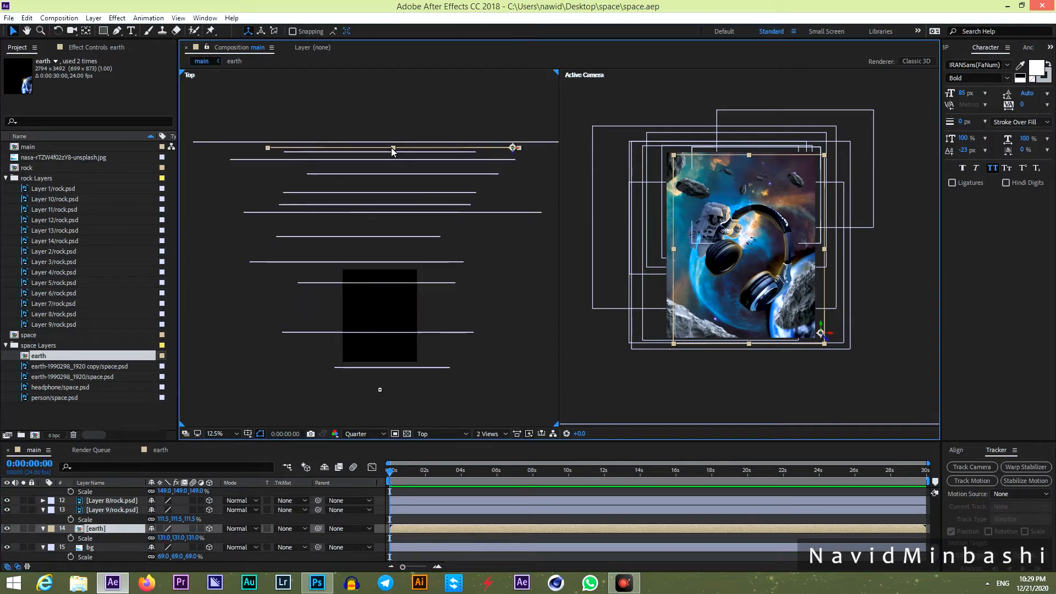
pyautogui.scroll(1, 392, 152)
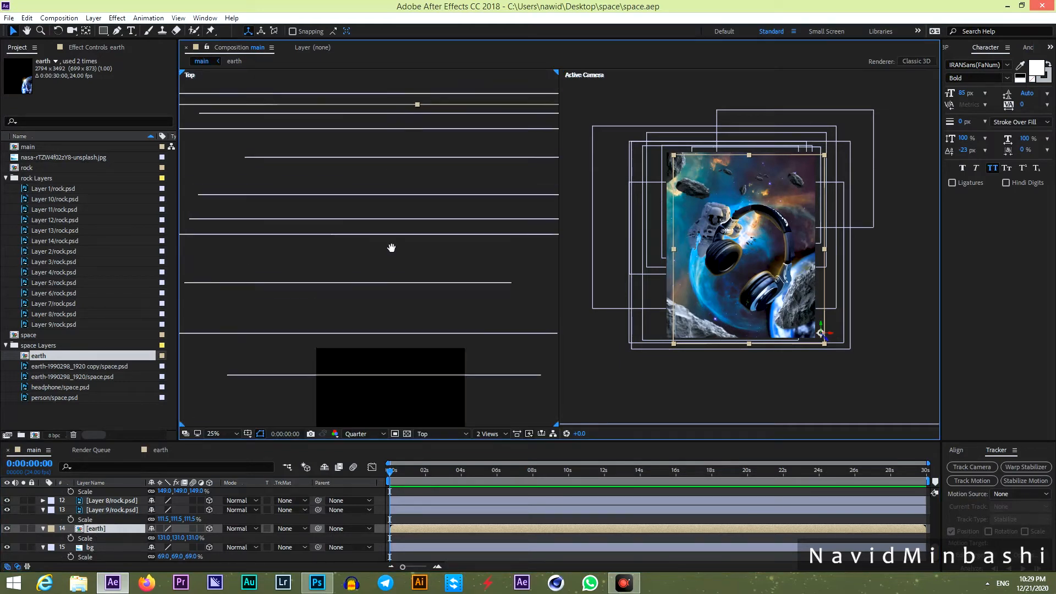
pyautogui.click(401, 207)
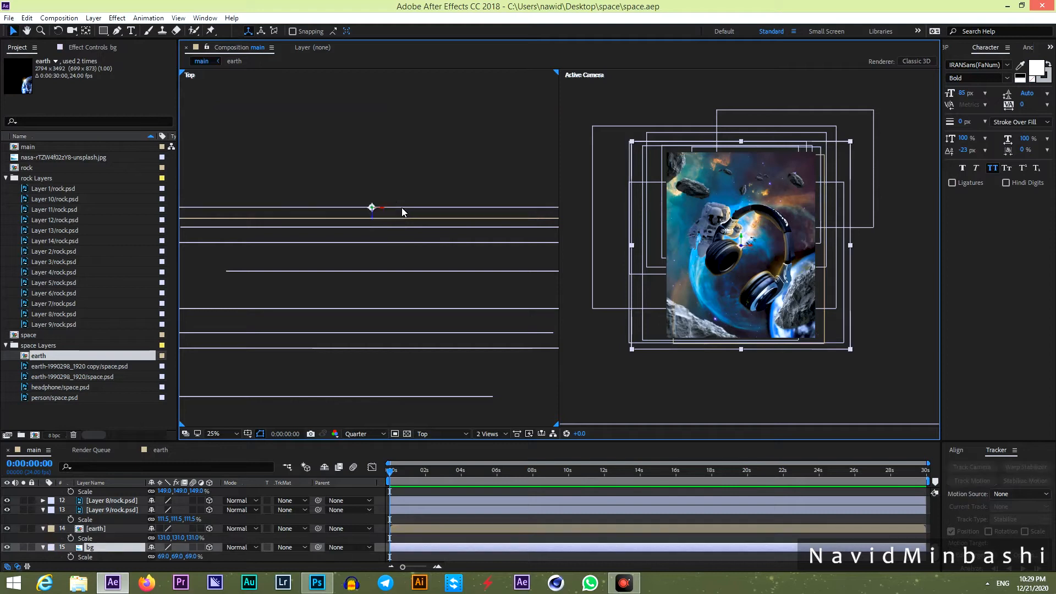
pyautogui.click(383, 219)
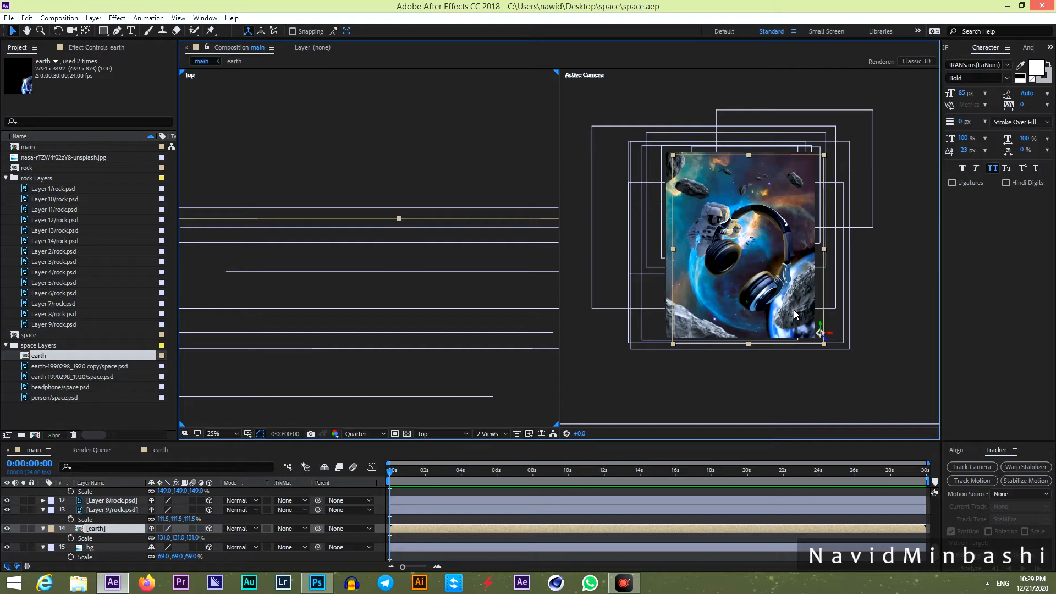
pyautogui.scroll(10, 359, 517)
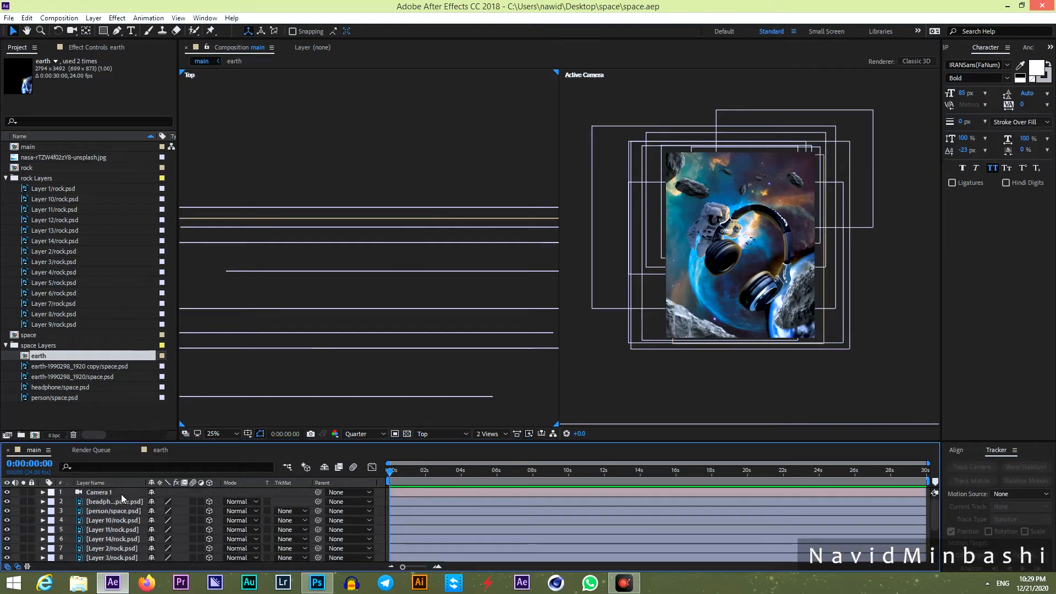
# Expand Camera 1's position and rotation values and undo a trial move closer.
pyautogui.click(94, 494)
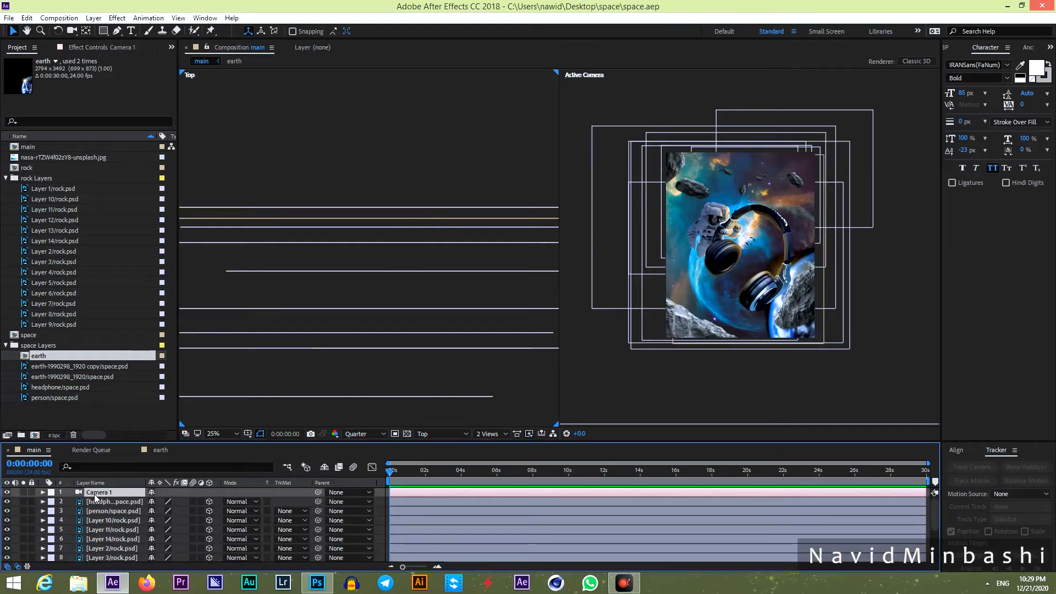
pyautogui.click(42, 492)
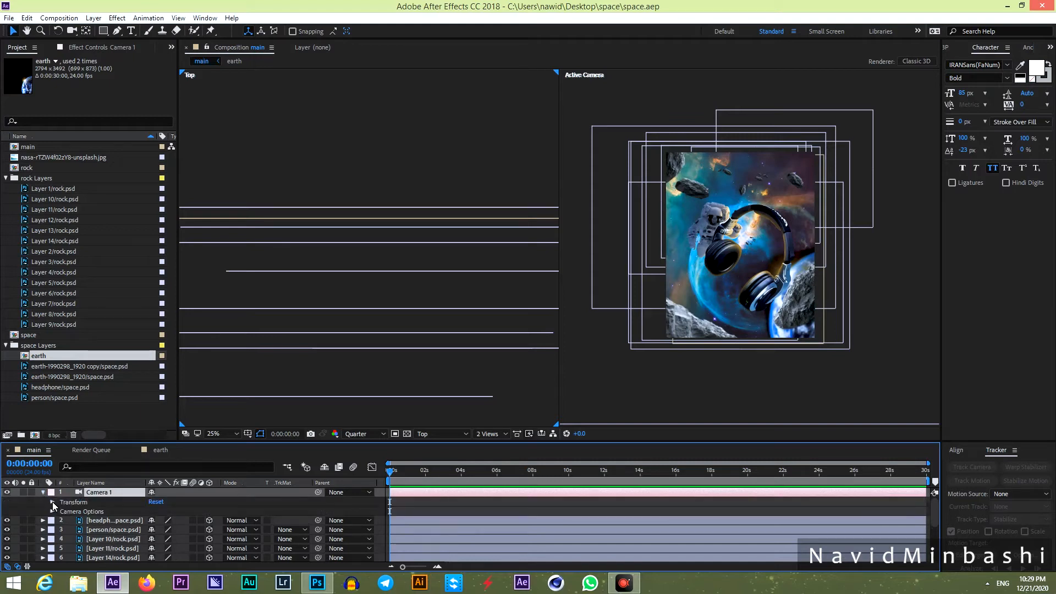
pyautogui.click(52, 501)
pyautogui.moveTo(180, 523); pyautogui.dragTo(300, 542)
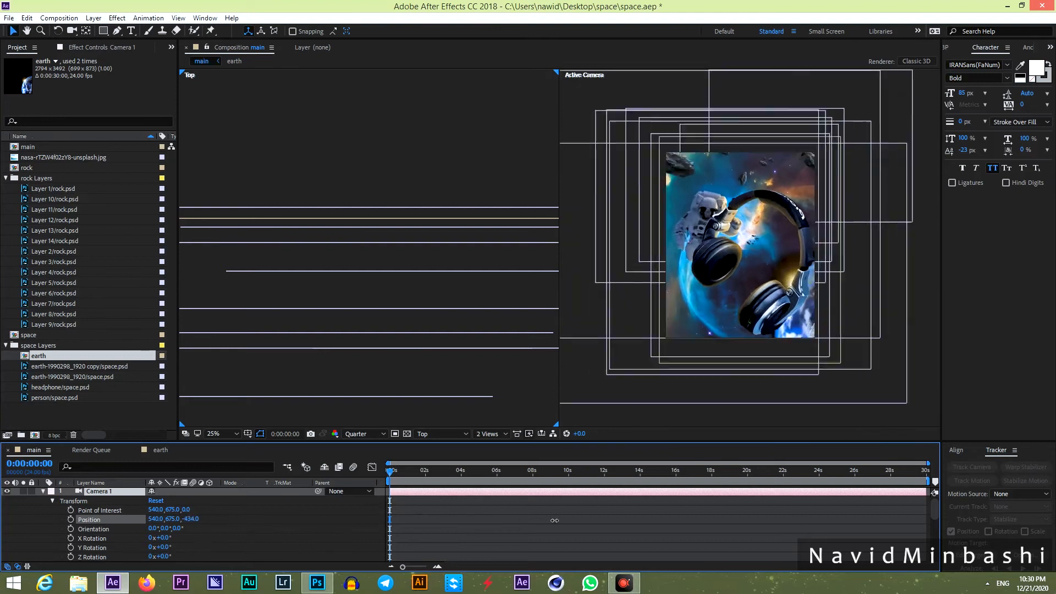
pyautogui.hotkey('ctrl', 'z')
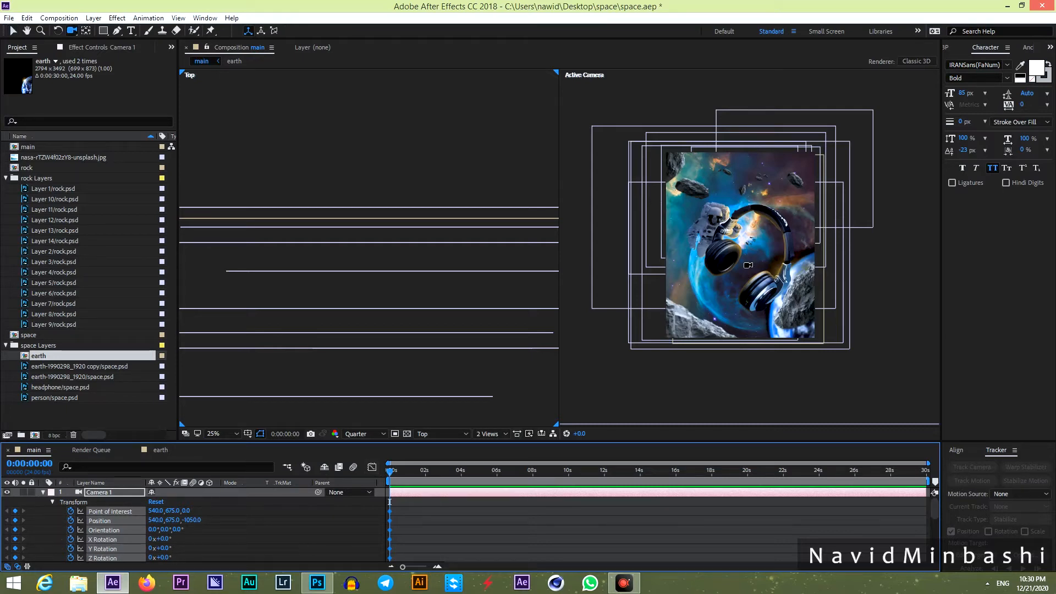
# Try pulling the camera back and tilting it 8°, then undo to 0° roll.
pyautogui.moveTo(747, 262); pyautogui.dragTo(764, 309)
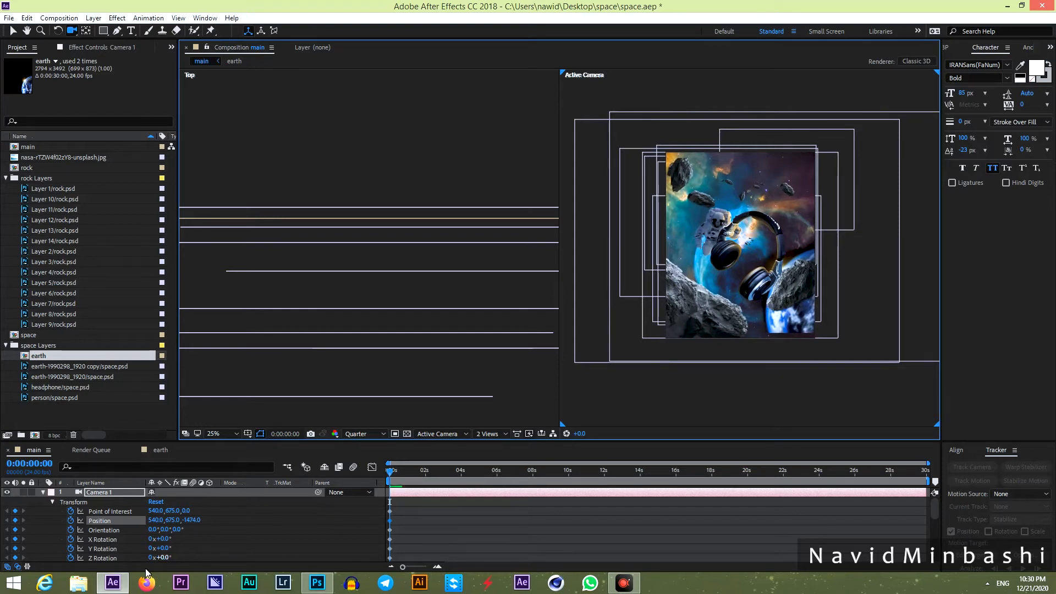
pyautogui.moveTo(170, 558); pyautogui.dragTo(165, 559)
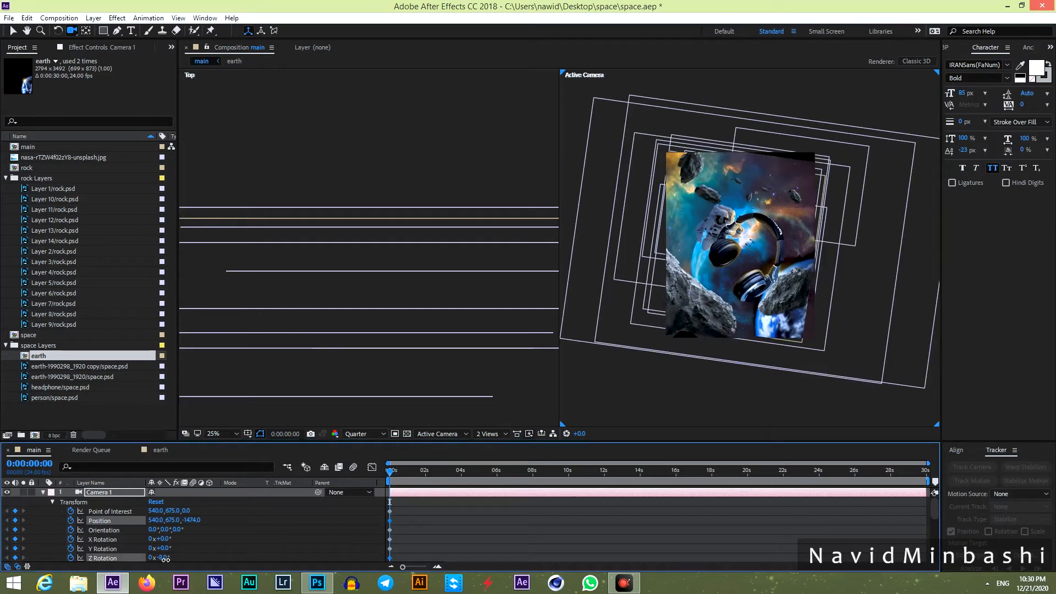
pyautogui.hotkey('ctrl', 'z')
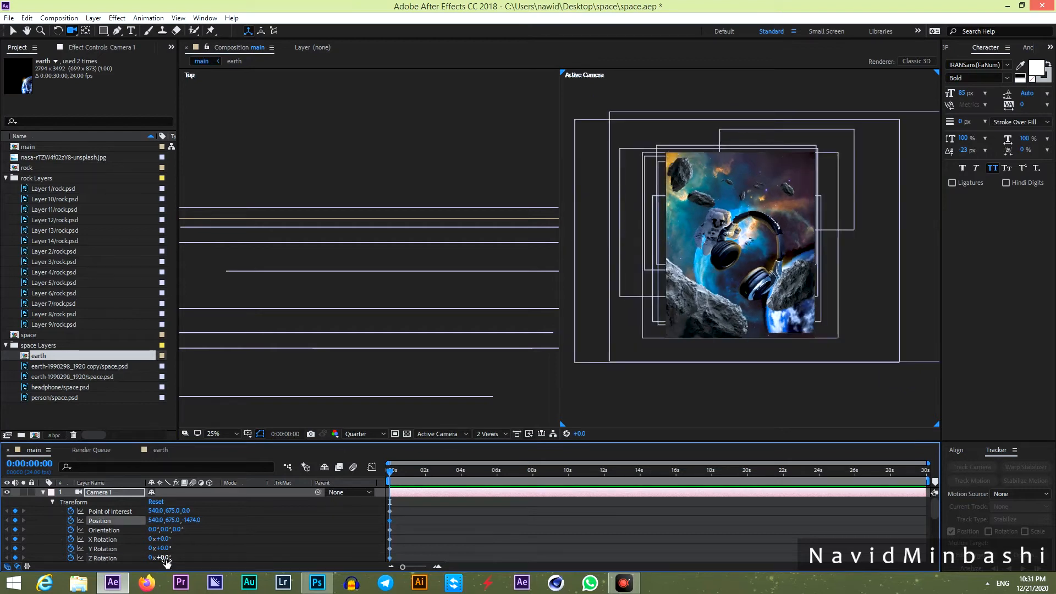
pyautogui.hotkey('ctrl', 'z')
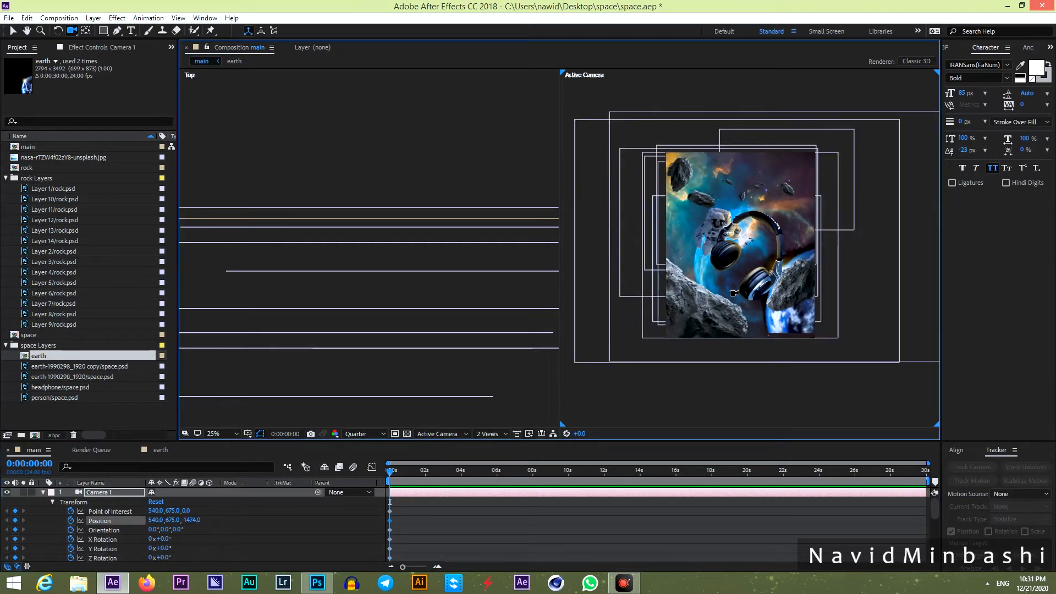
pyautogui.click(572, 515)
pyautogui.scroll(-8, 571, 515)
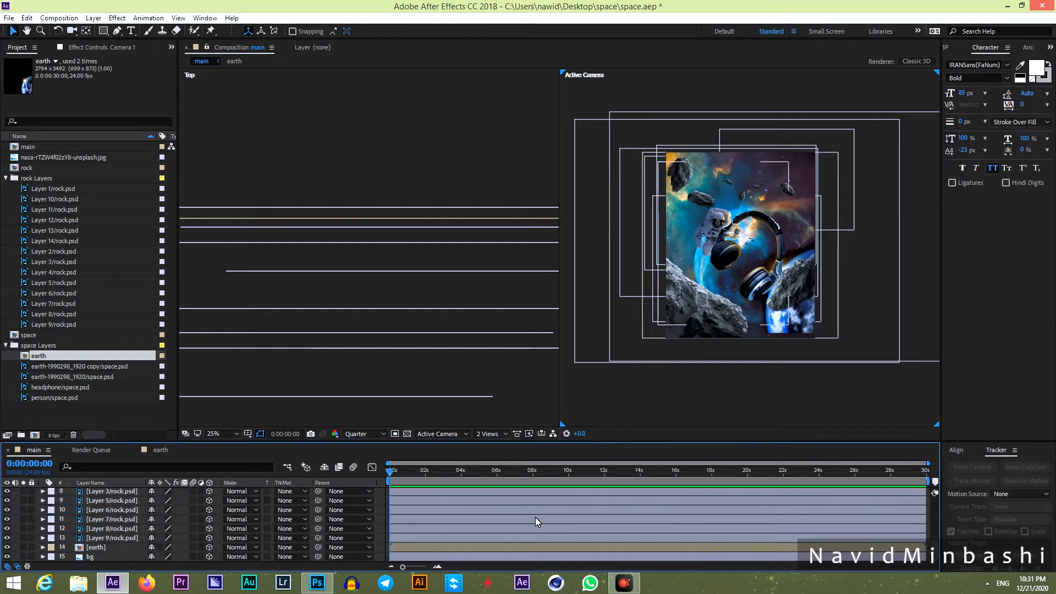
# Nudge the earth layer slightly down and right.
pyautogui.click(107, 548)
pyautogui.moveTo(786, 312); pyautogui.dragTo(789, 321)
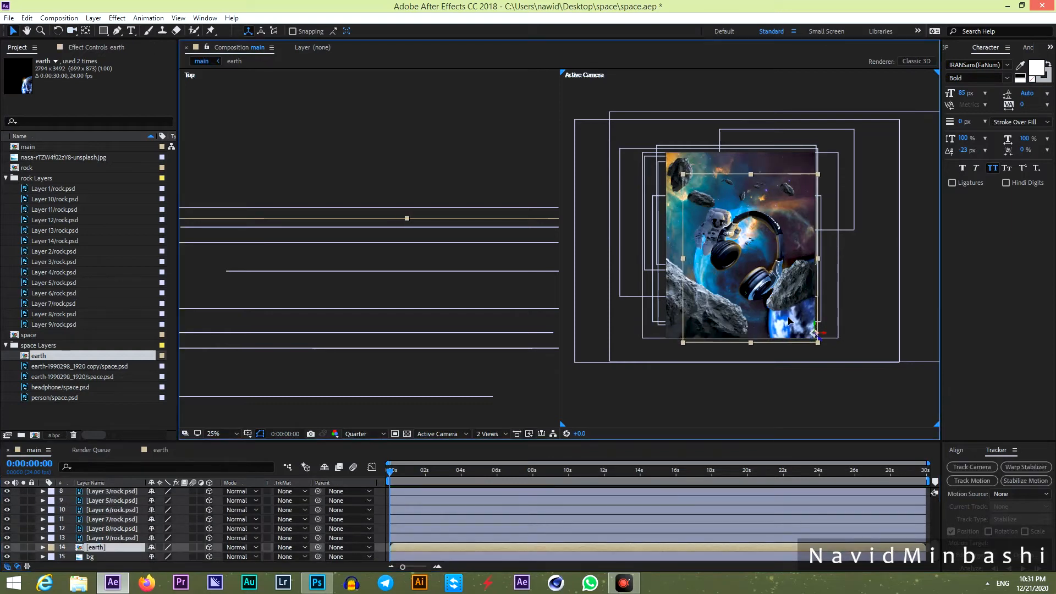
pyautogui.click(376, 518)
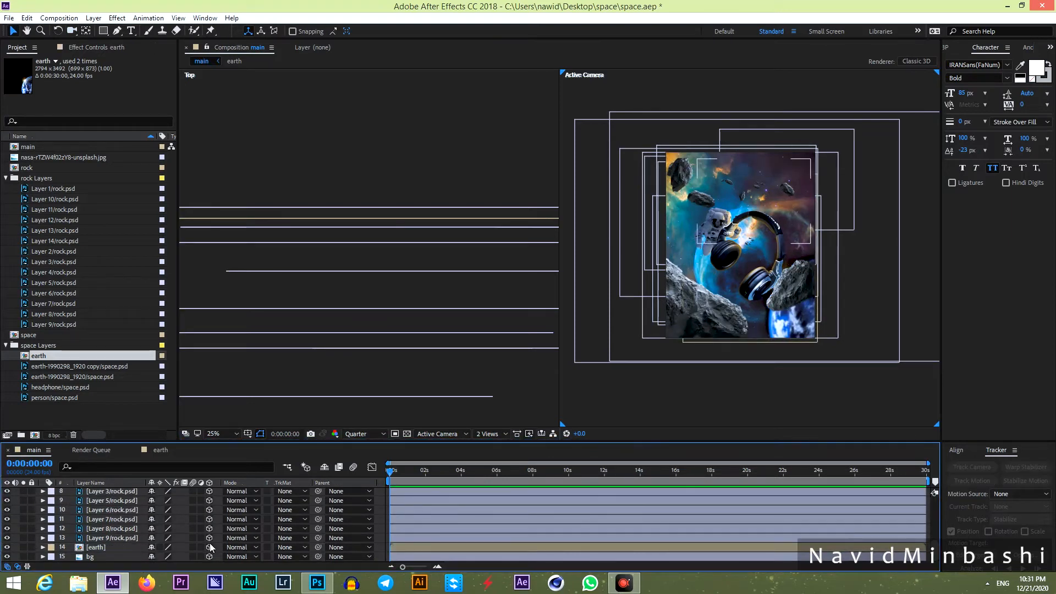
# Scale the bg layer up to 88%.
pyautogui.click(88, 557)
pyautogui.press('s')
pyautogui.moveTo(196, 560); pyautogui.dragTo(206, 561)
pyautogui.click(376, 510)
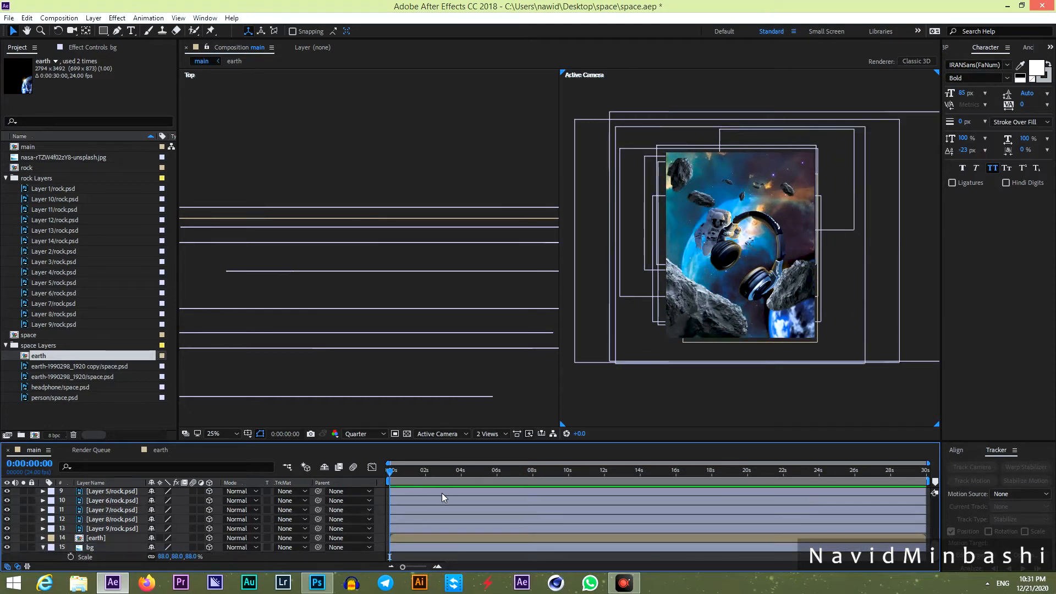
pyautogui.scroll(5, 435, 500)
pyautogui.scroll(-1, 312, 535)
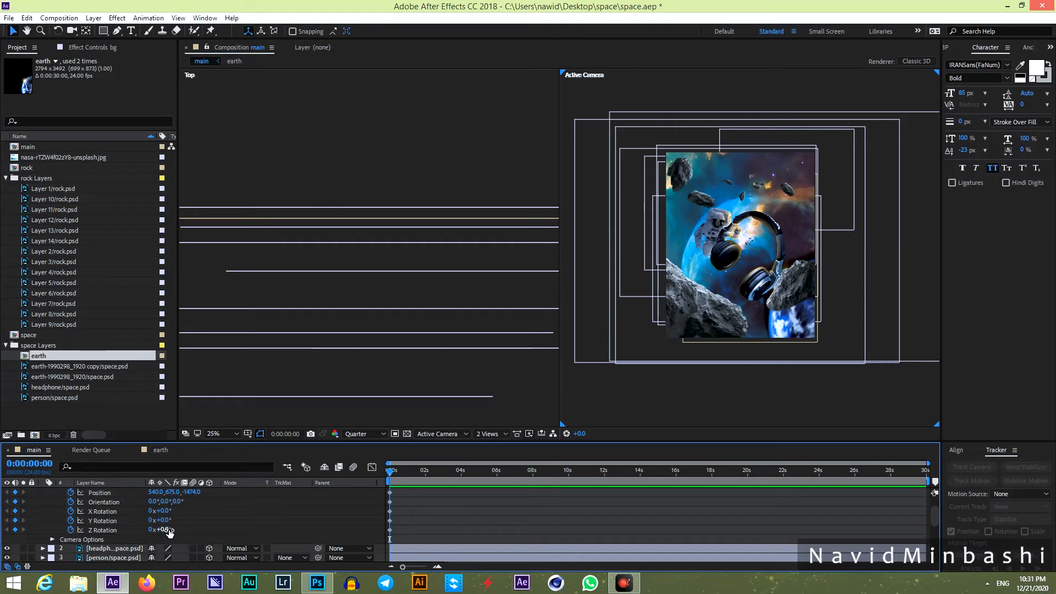
# Roll Camera 1 around its Z axis, undoing an accidental rock move.
pyautogui.moveTo(168, 530); pyautogui.dragTo(177, 529)
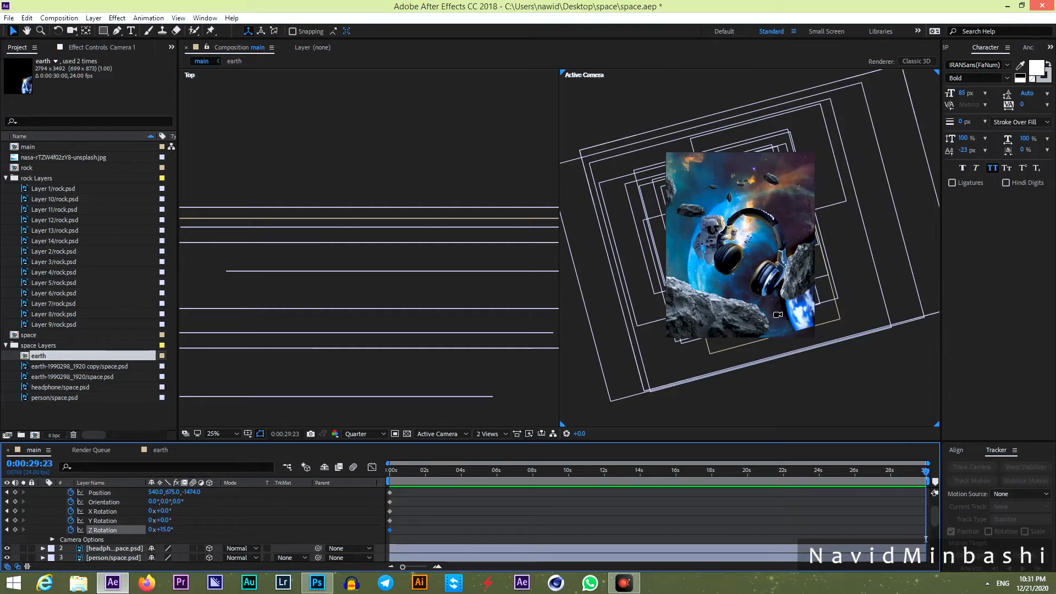
pyautogui.click(837, 322)
pyautogui.moveTo(818, 307); pyautogui.dragTo(820, 321)
pyautogui.hotkey('ctrl', 'z')
pyautogui.scroll(-5, 508, 534)
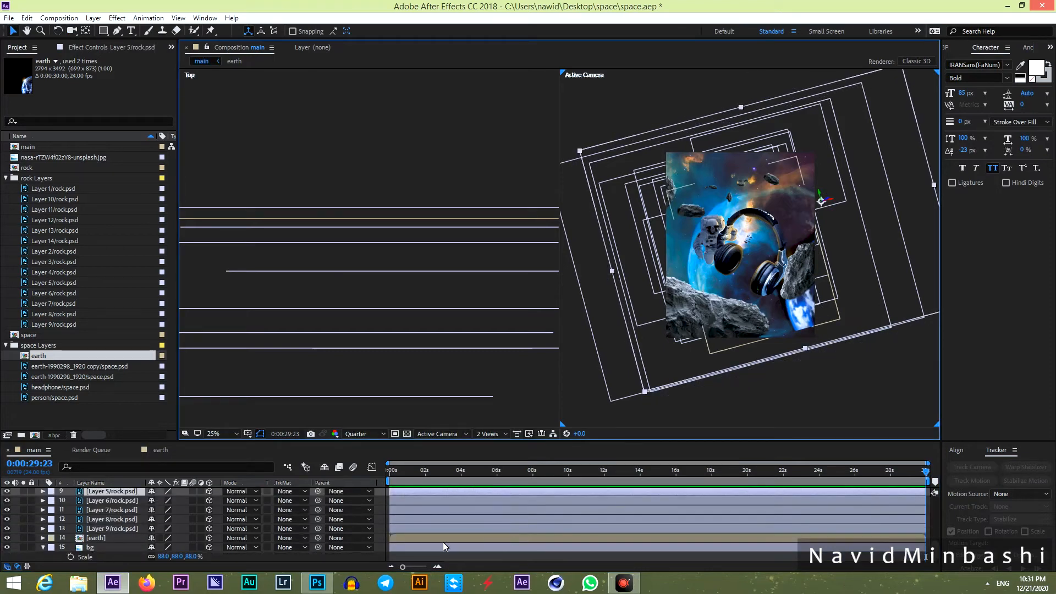
# Move the earth lower in the frame and scrub the timeline to check the motion.
pyautogui.click(443, 539)
pyautogui.moveTo(829, 320); pyautogui.dragTo(828, 335)
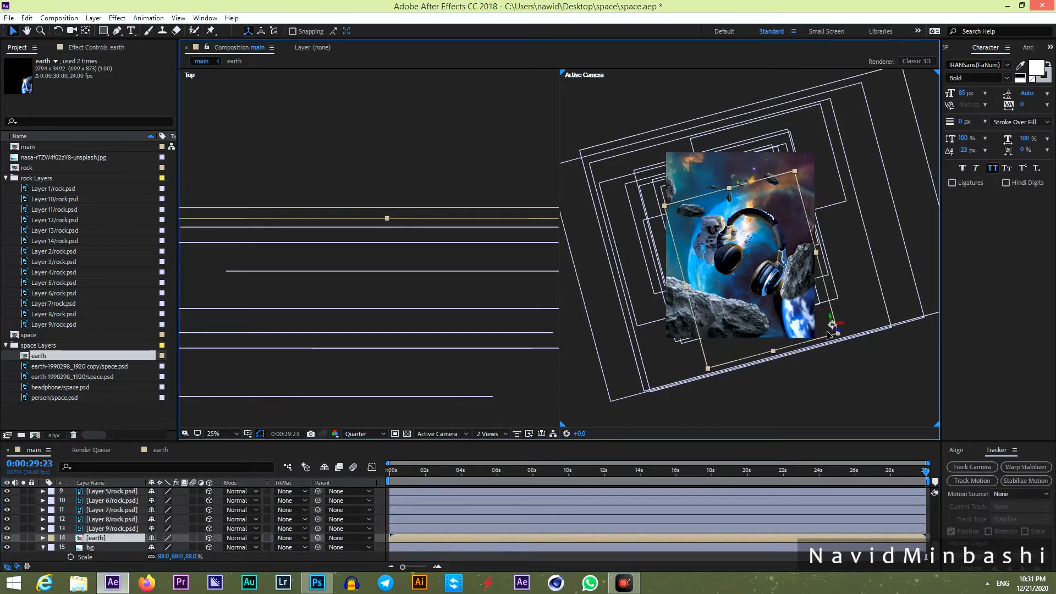
pyautogui.moveTo(880, 474); pyautogui.dragTo(942, 476)
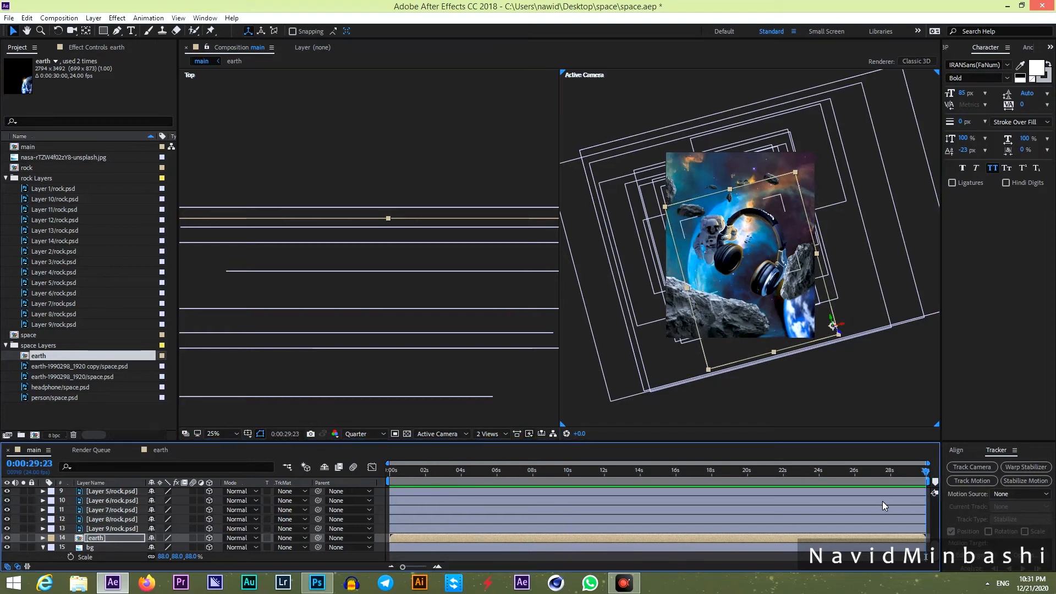
pyautogui.scroll(5, 882, 500)
pyautogui.click(850, 493)
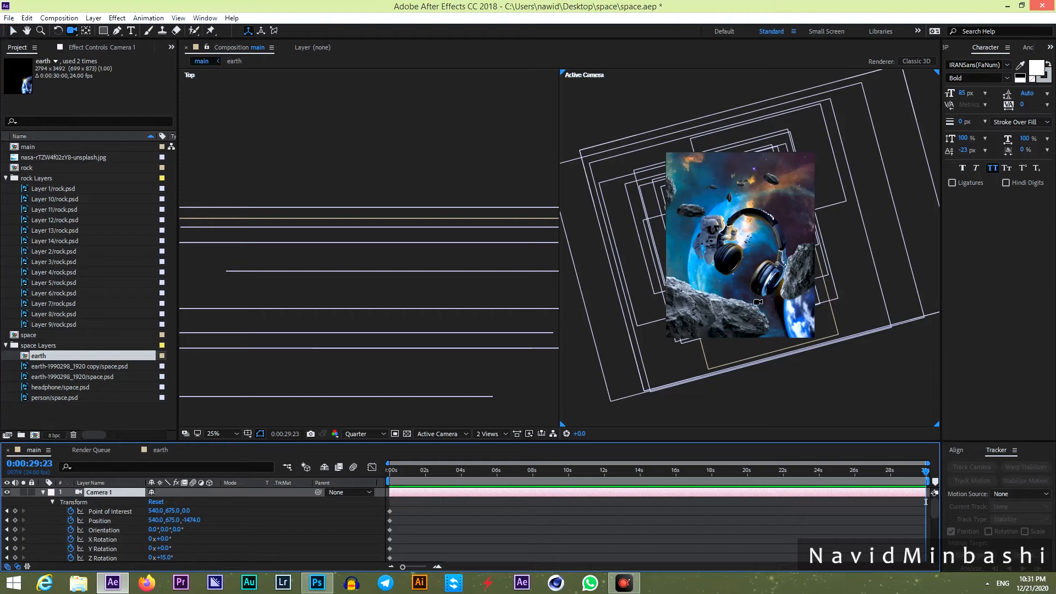
# Dolly Camera 1 in toward the poster and shift its position and point of interest slightly right.
pyautogui.moveTo(777, 331); pyautogui.dragTo(752, 257)
pyautogui.moveTo(159, 526); pyautogui.dragTo(185, 522)
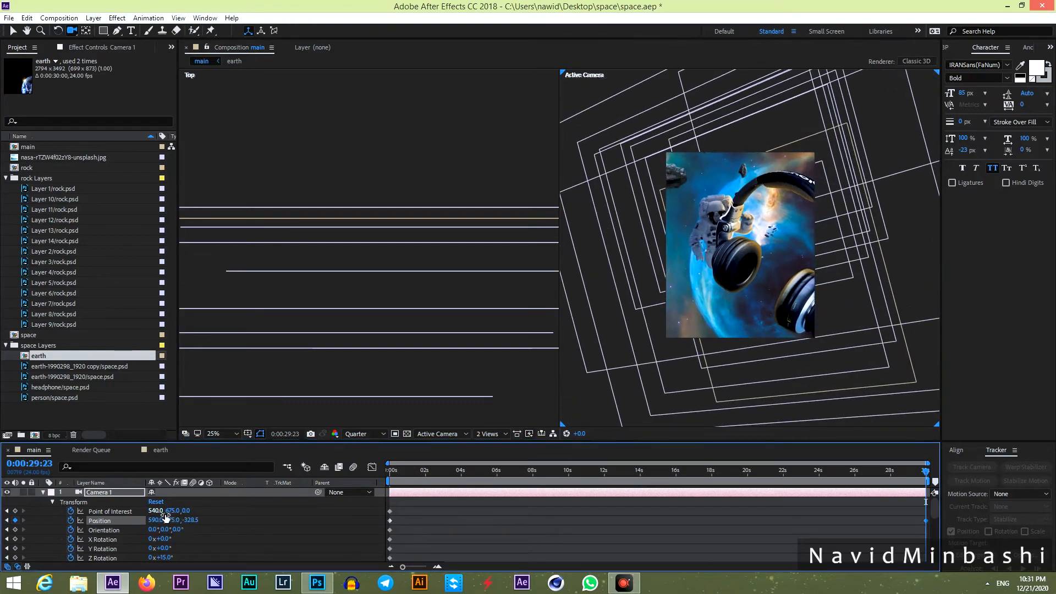
pyautogui.moveTo(159, 511); pyautogui.dragTo(207, 513)
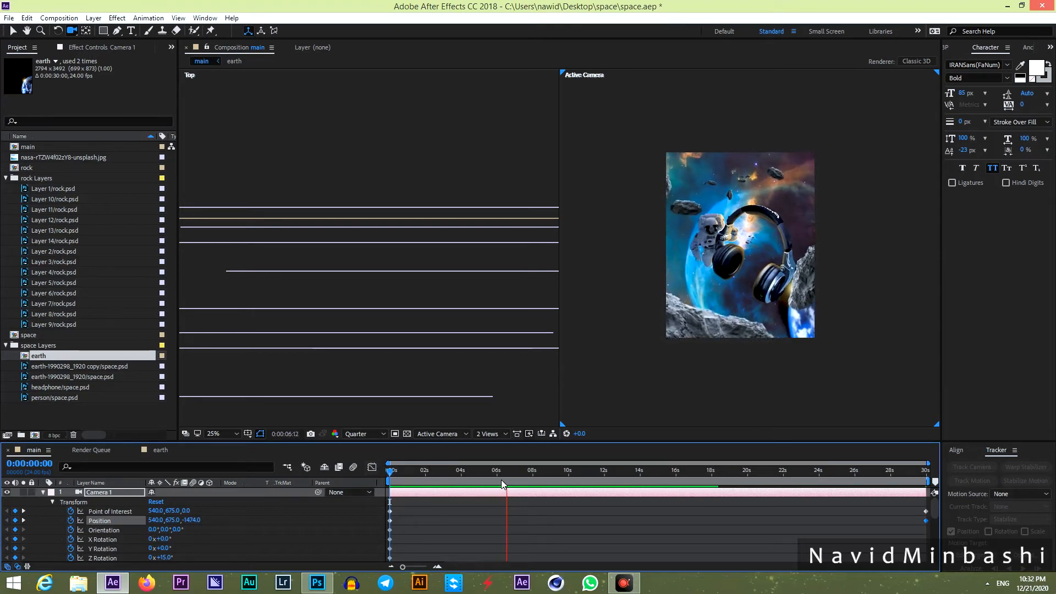
pyautogui.press('space')
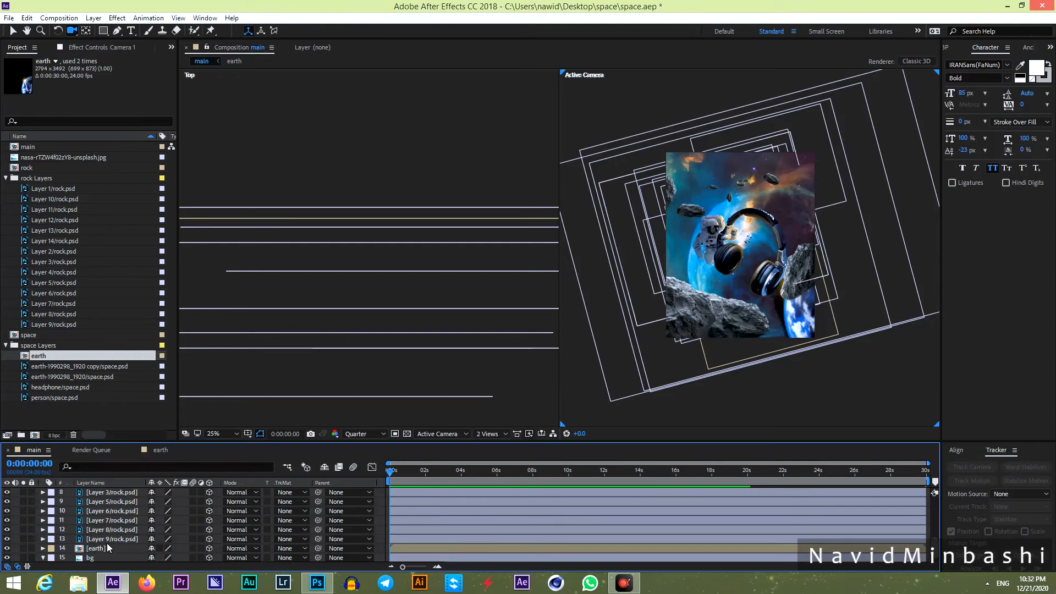
pyautogui.click(107, 539)
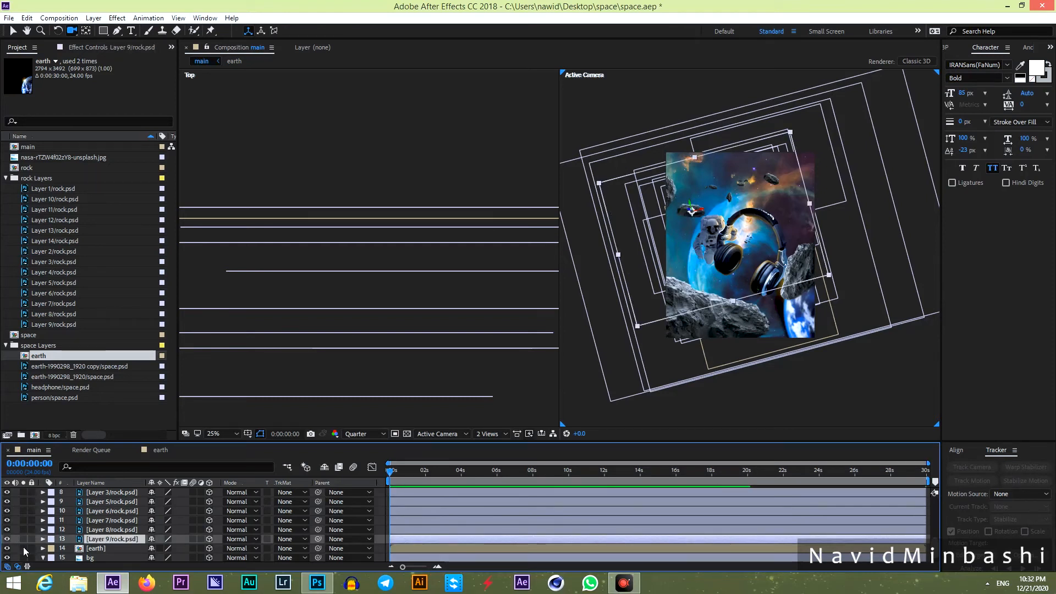
# Keyframe the Layer 9 rock's Z Rotation so it spins by the comp's end.
pyautogui.press('r')
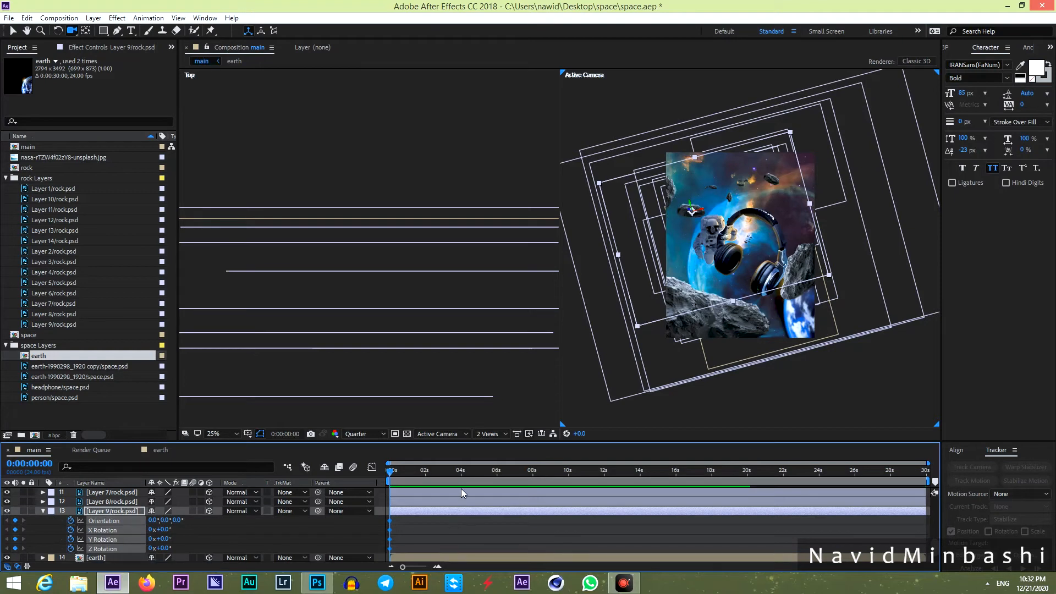
pyautogui.moveTo(453, 477); pyautogui.dragTo(971, 472)
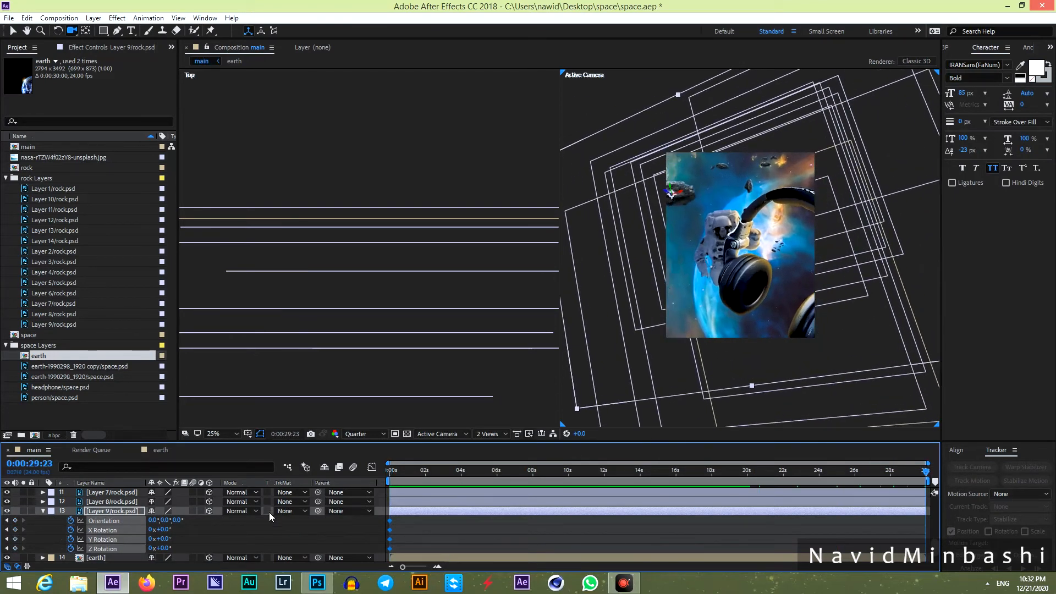
pyautogui.click(198, 550)
pyautogui.moveTo(171, 548); pyautogui.dragTo(185, 545)
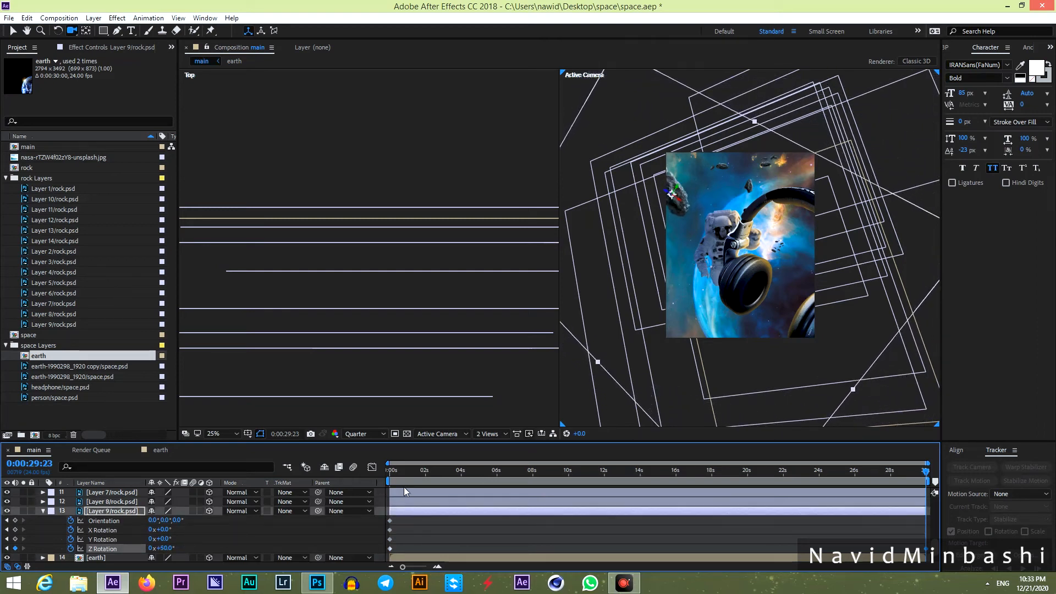
pyautogui.press('Home')
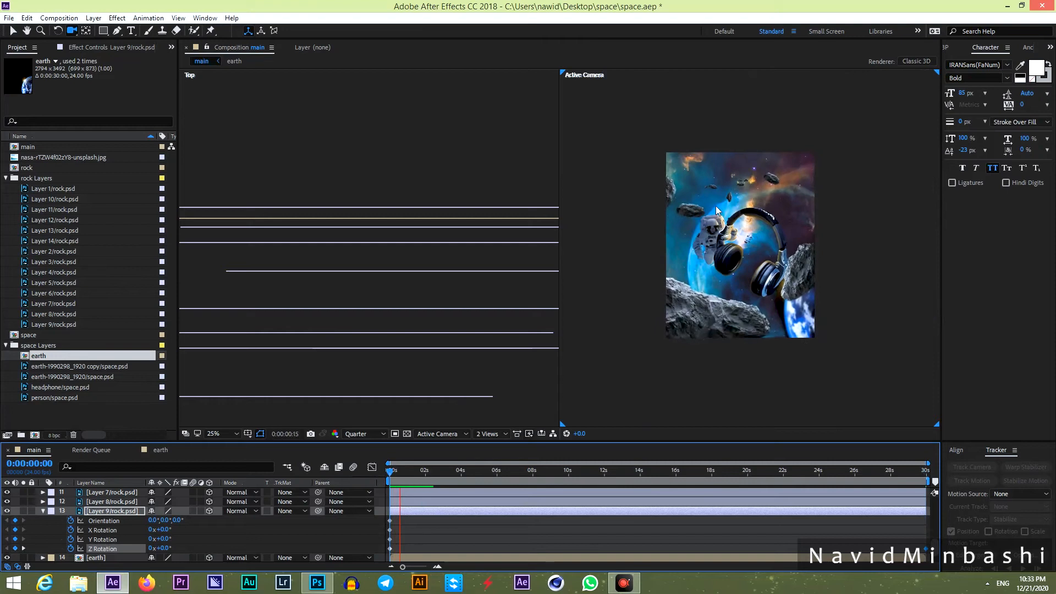
pyautogui.press('.')
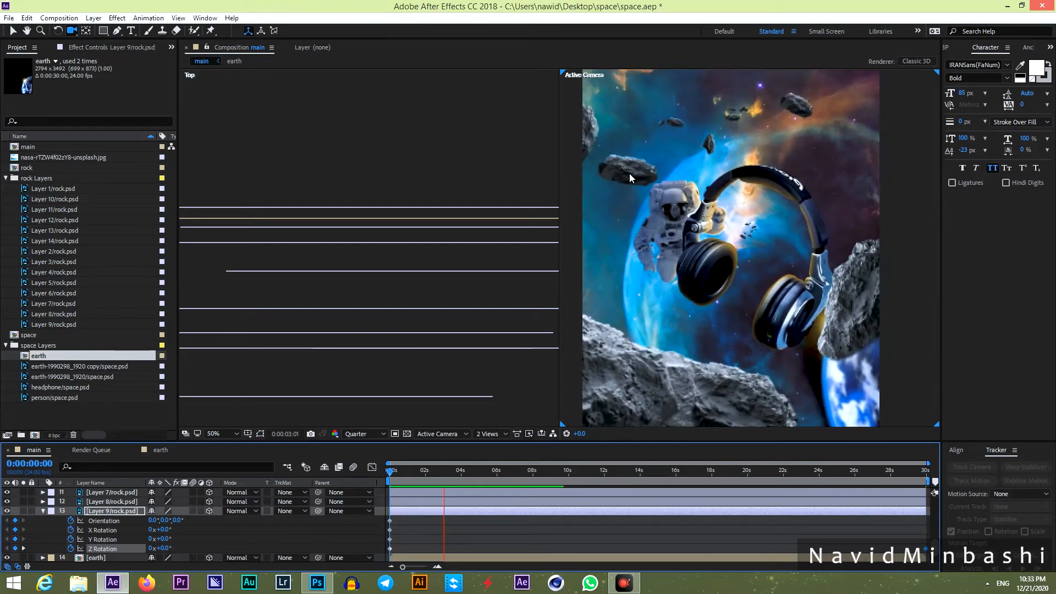
pyautogui.press('space')
pyautogui.press(',')
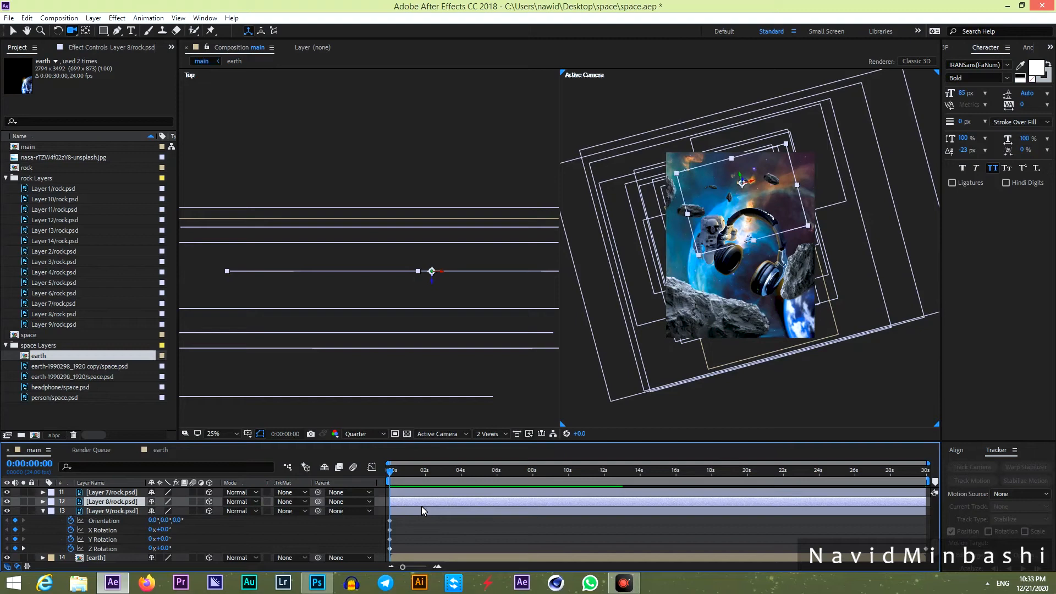
# Add start and end Z Rotation keyframes to the next two rock layers.
pyautogui.click(421, 493)
pyautogui.hotkey('alt', 'shift', 'r')
pyautogui.moveTo(389, 471); pyautogui.dragTo(929, 472)
pyautogui.moveTo(162, 530); pyautogui.dragTo(184, 530)
pyautogui.click(388, 472)
pyautogui.click(421, 510)
pyautogui.hotkey('alt', 'shift', 'r')
pyautogui.moveTo(389, 472); pyautogui.dragTo(929, 472)
# Keyframe Z Rotation turns on two more rock layers.
pyautogui.click(396, 501)
pyautogui.press('r')
pyautogui.click(396, 492)
pyautogui.moveTo(167, 539)
pyautogui.mouseDown()
pyautogui.moveTo(189, 539)
pyautogui.moveTo(187, 529)
pyautogui.mouseUp()
pyautogui.moveTo(926, 471)
pyautogui.mouseDown()
pyautogui.moveTo(375, 479)
pyautogui.moveTo(929, 472)
pyautogui.mouseUp()
pyautogui.click(103, 540)
pyautogui.moveTo(165, 520); pyautogui.dragTo(200, 520)
# Rotate the earth to -35° by the comp's end, with keyframes starting at 0.
pyautogui.click(108, 540)
pyautogui.hotkey('alt', 'shift', 'r')
pyautogui.moveTo(926, 472)
pyautogui.mouseDown()
pyautogui.moveTo(412, 472)
pyautogui.moveTo(929, 472)
pyautogui.mouseUp()
pyautogui.moveTo(165, 540); pyautogui.dragTo(146, 542)
pyautogui.moveTo(926, 471); pyautogui.dragTo(389, 472)
pyautogui.moveTo(434, 510); pyautogui.dragTo(389, 539)
# Keyframe Z Rotation on the remaining rock layers.
pyautogui.click(278, 521)
pyautogui.hotkey('alt', 'shift', 'r')
pyautogui.moveTo(390, 472)
pyautogui.mouseDown()
pyautogui.moveTo(902, 471)
pyautogui.moveTo(1051, 488)
pyautogui.mouseUp()
pyautogui.click(278, 511)
pyautogui.moveTo(152, 549); pyautogui.dragTo(72, 542)
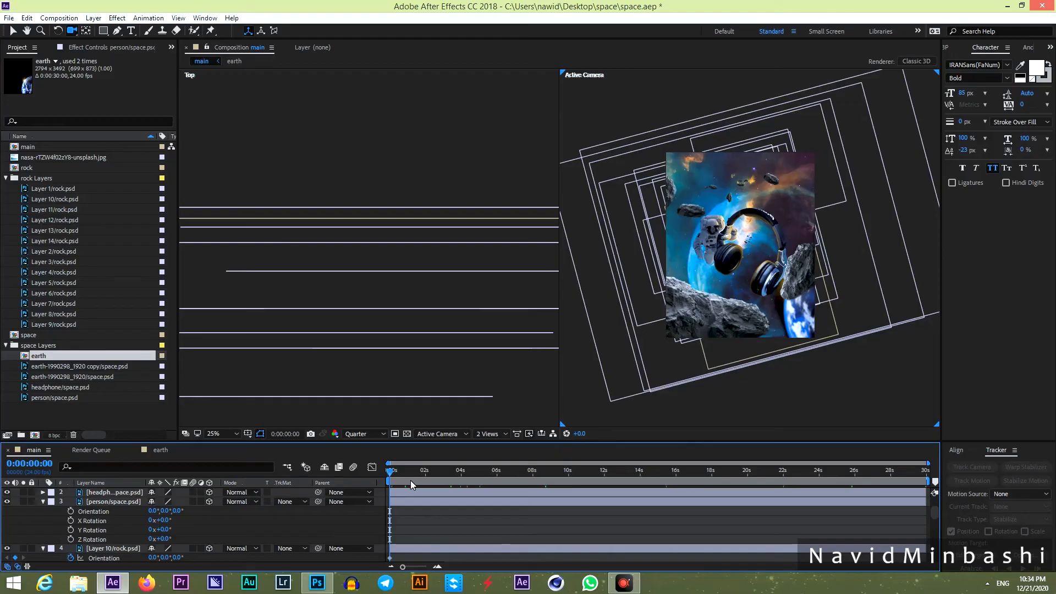
# Play the current animation, return to frame 0 and enable rotation keyframes on the astronaut layer.
pyautogui.press('space')
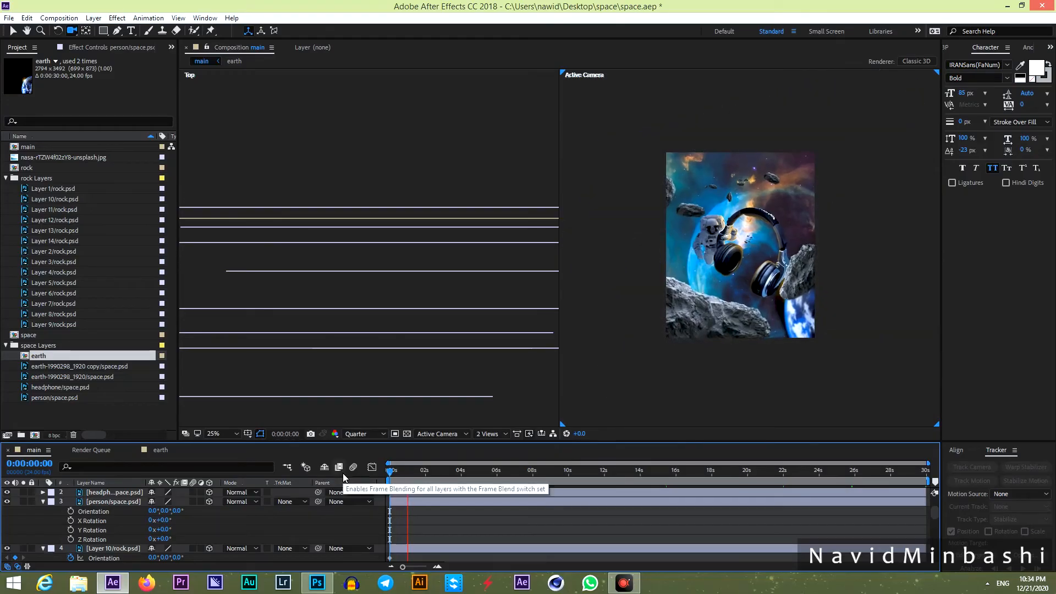
pyautogui.scroll(2, 807, 325)
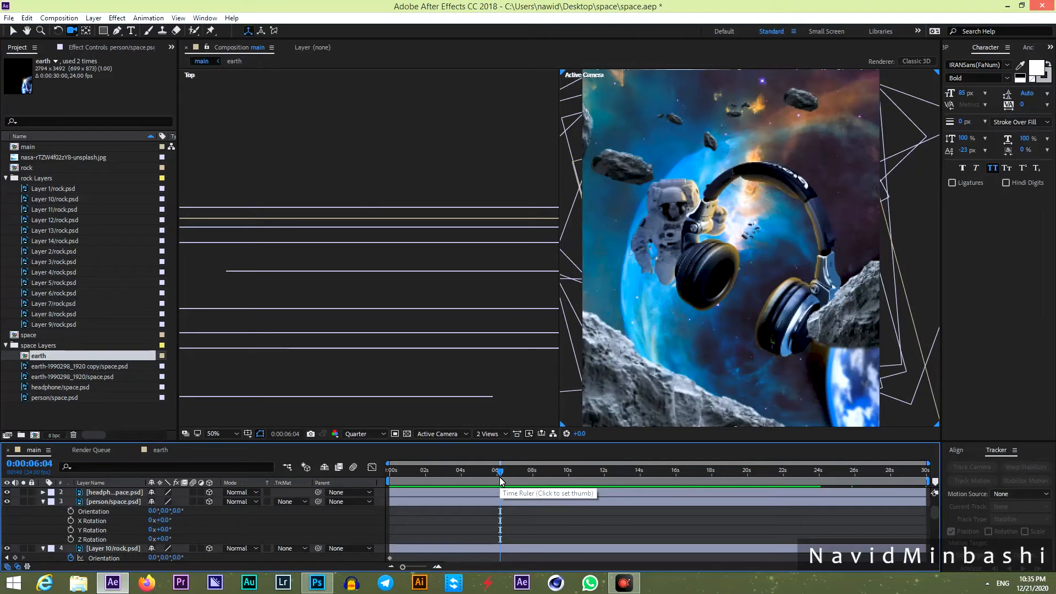
pyautogui.press('Home')
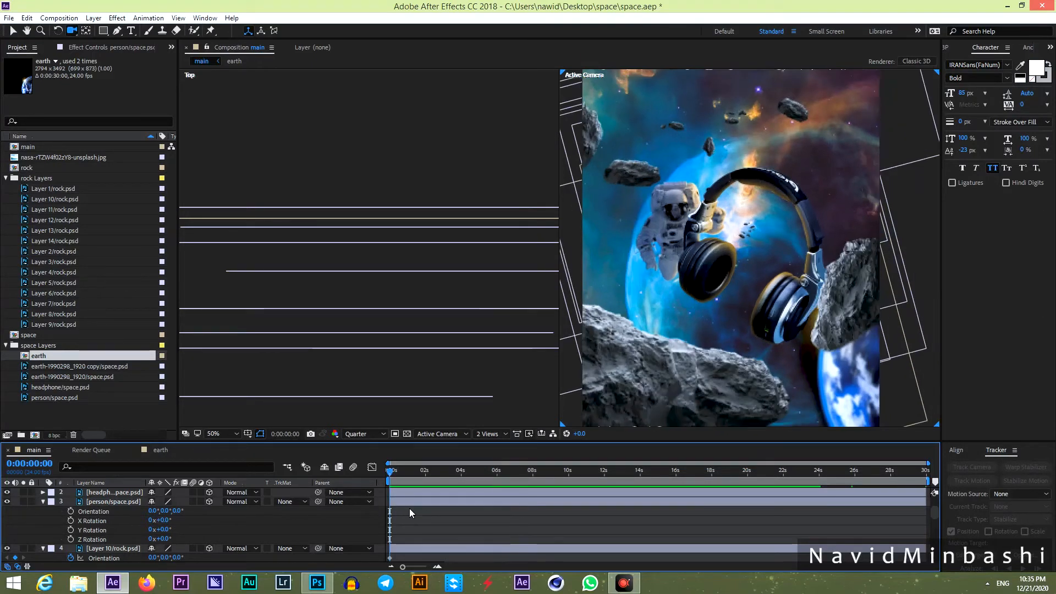
pyautogui.click(110, 502)
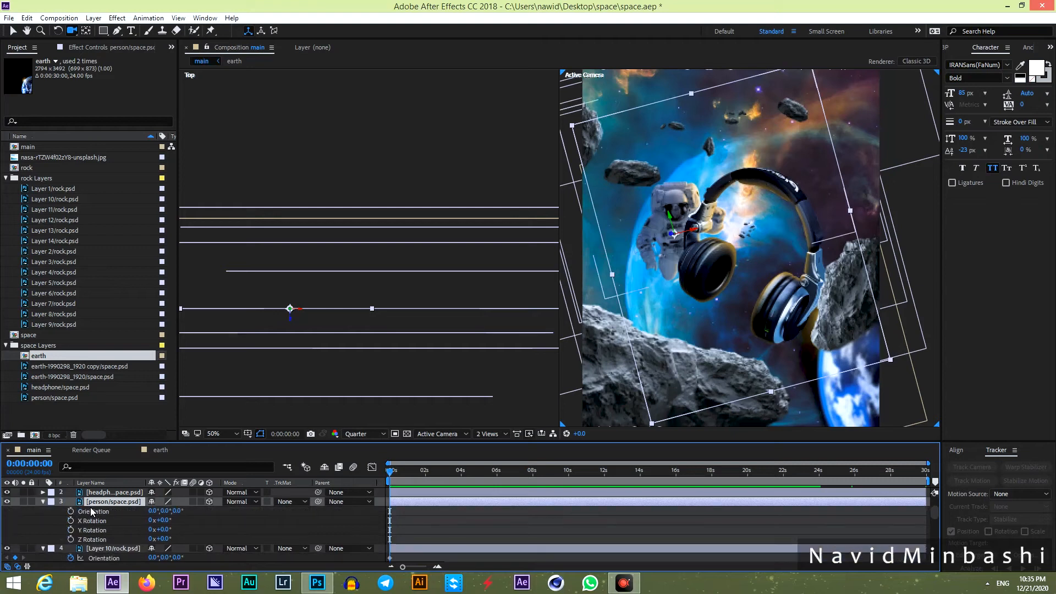
pyautogui.moveTo(69, 511); pyautogui.dragTo(68, 541)
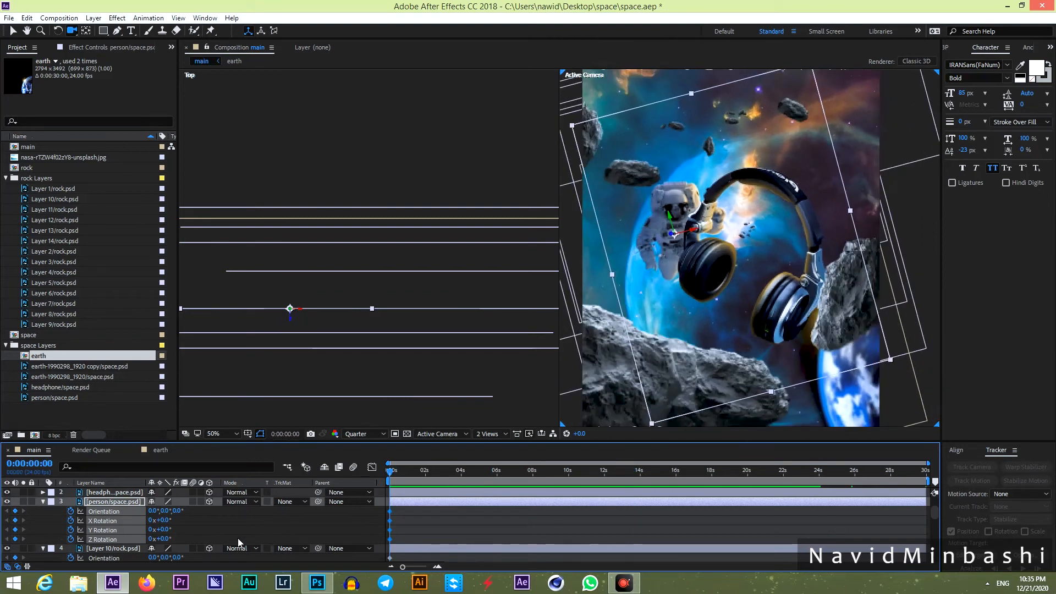
# Keyframe the astronaut's Z Rotation from -30° at the start to +30° at the end, then preview.
pyautogui.click(238, 538)
pyautogui.moveTo(170, 540); pyautogui.dragTo(155, 548)
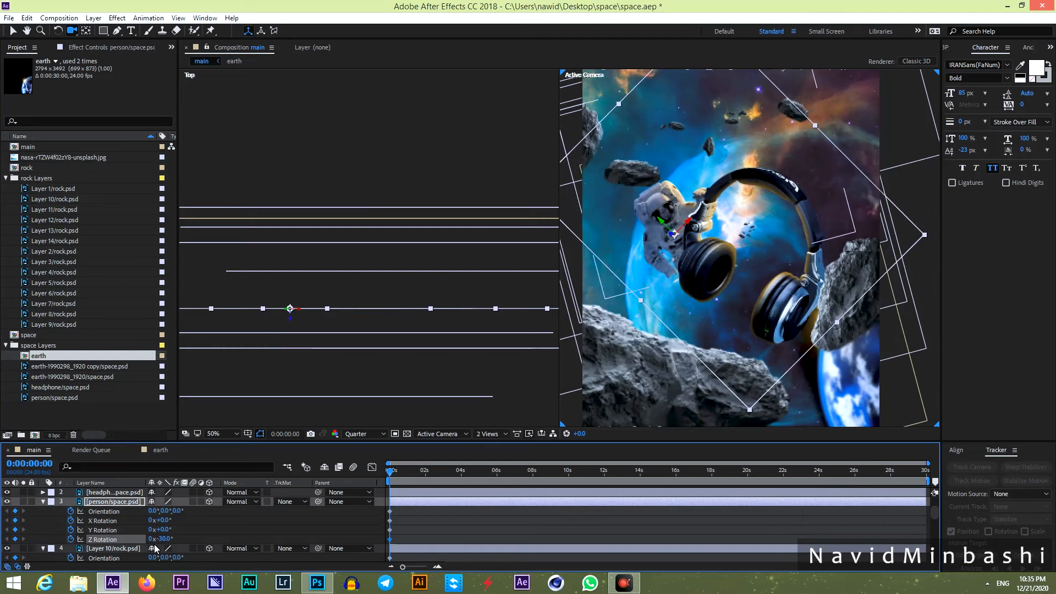
pyautogui.moveTo(459, 473); pyautogui.dragTo(933, 476)
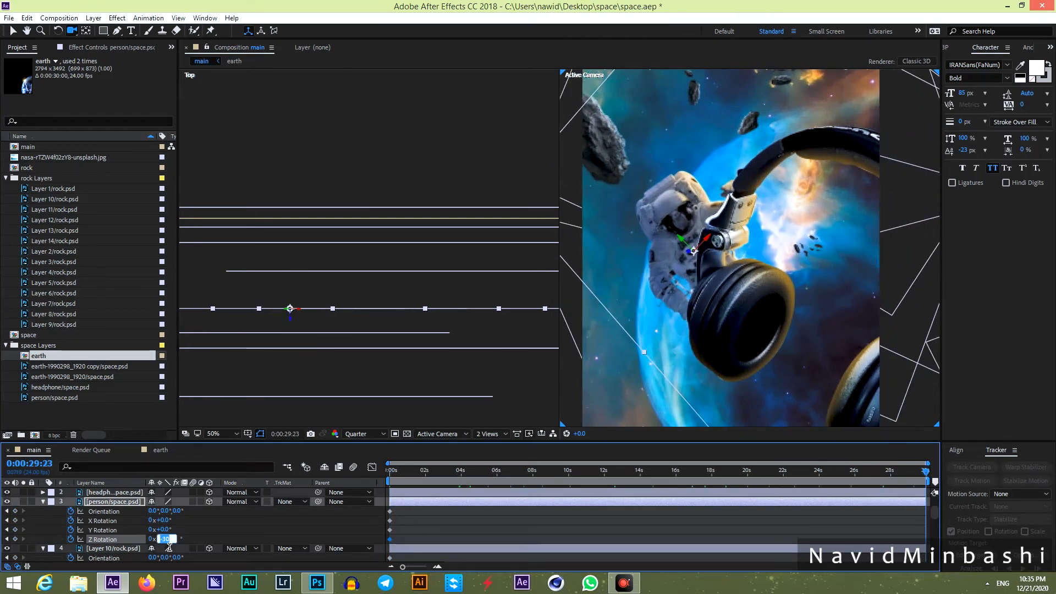
pyautogui.press('Return')
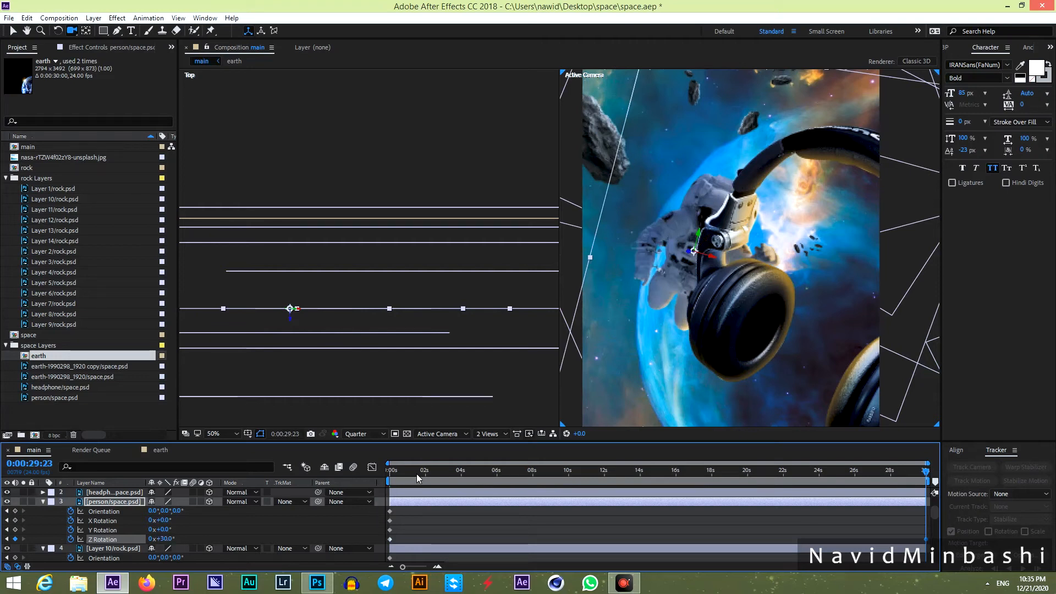
pyautogui.press('space')
# Scrub back to the start, deselect the keyframes and select the headphone layer.
pyautogui.moveTo(482, 474); pyautogui.dragTo(338, 502)
pyautogui.click(437, 518)
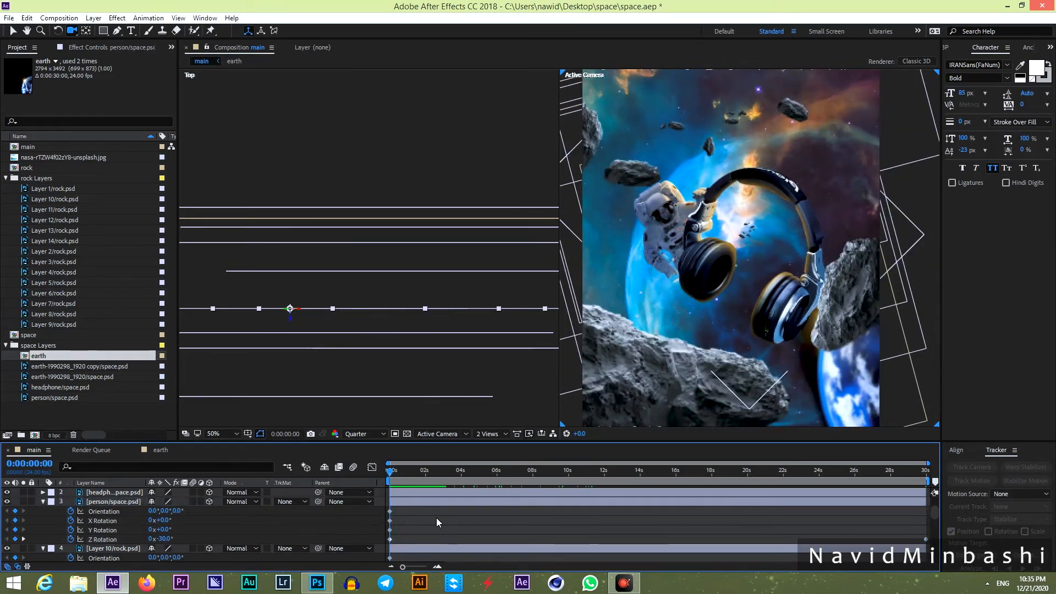
pyautogui.click(412, 494)
pyautogui.scroll(1, 426, 510)
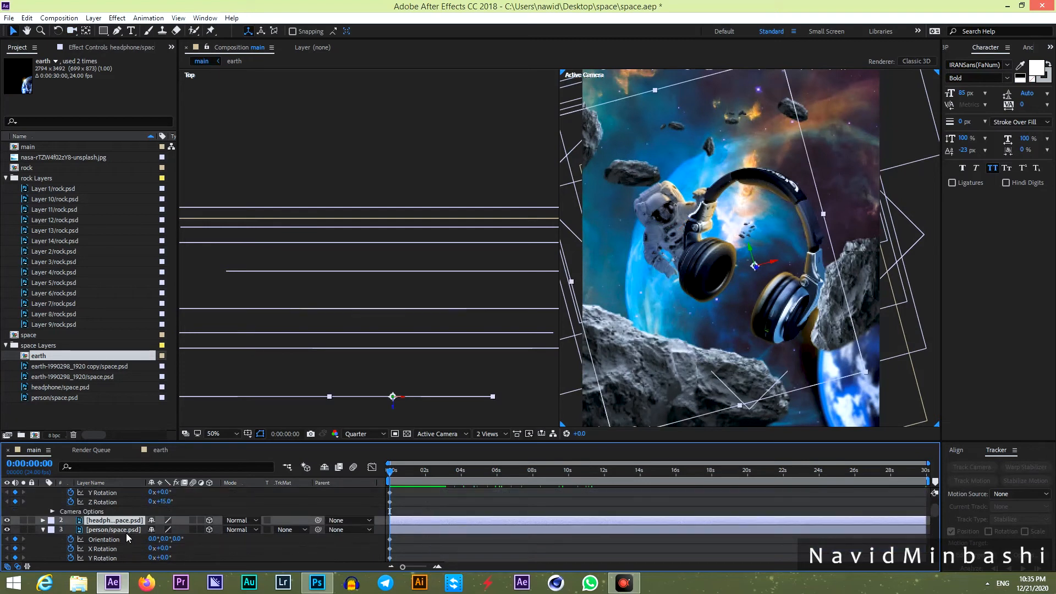
# Enable orientation and rotation keyframes on the headphones and scale them to 70%.
pyautogui.press('r')
pyautogui.click(70, 530)
pyautogui.click(71, 540)
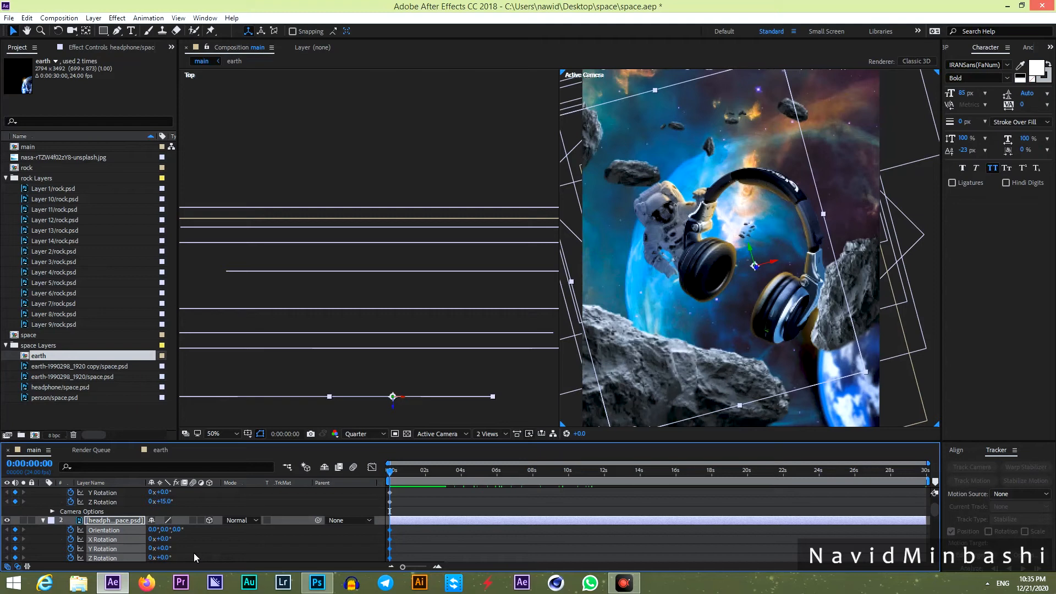
pyautogui.press('s')
pyautogui.moveTo(182, 534); pyautogui.dragTo(172, 533)
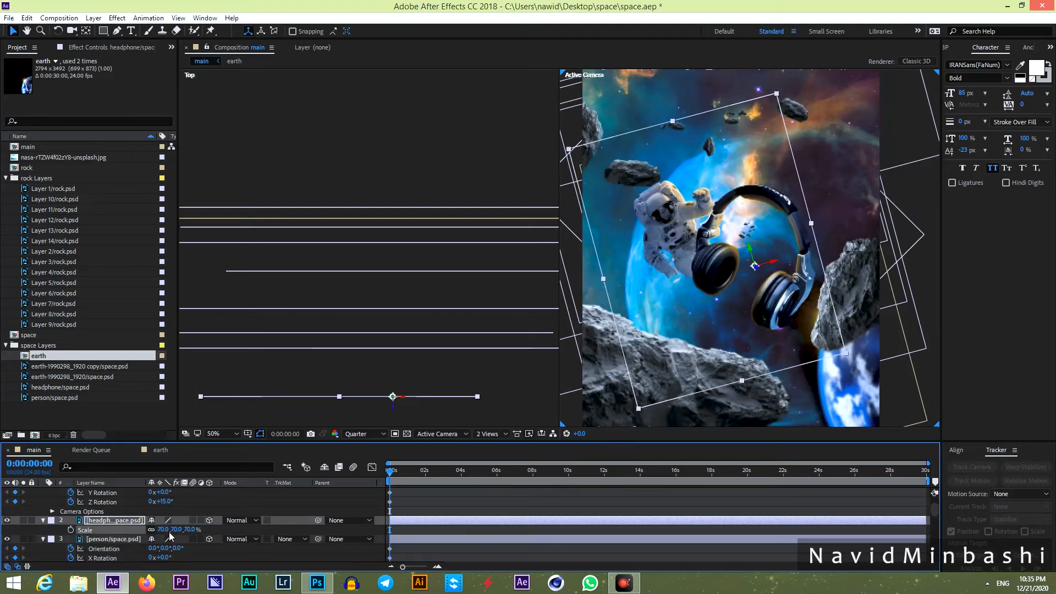
# Keyframe the headphones' Z Rotation from 67° at the start to 10° at the end.
pyautogui.press('r')
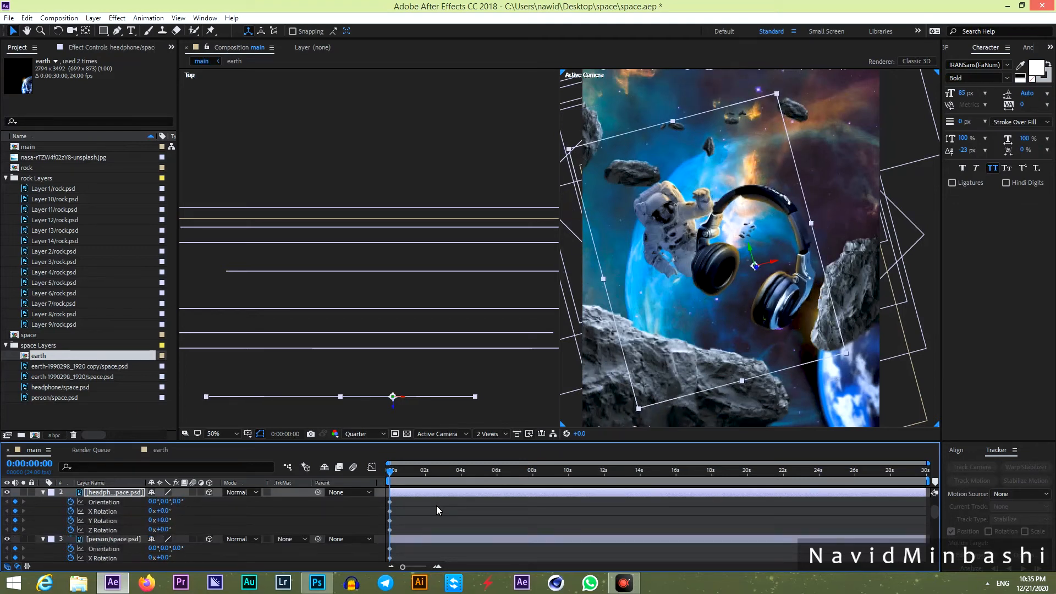
pyautogui.moveTo(172, 532); pyautogui.dragTo(204, 533)
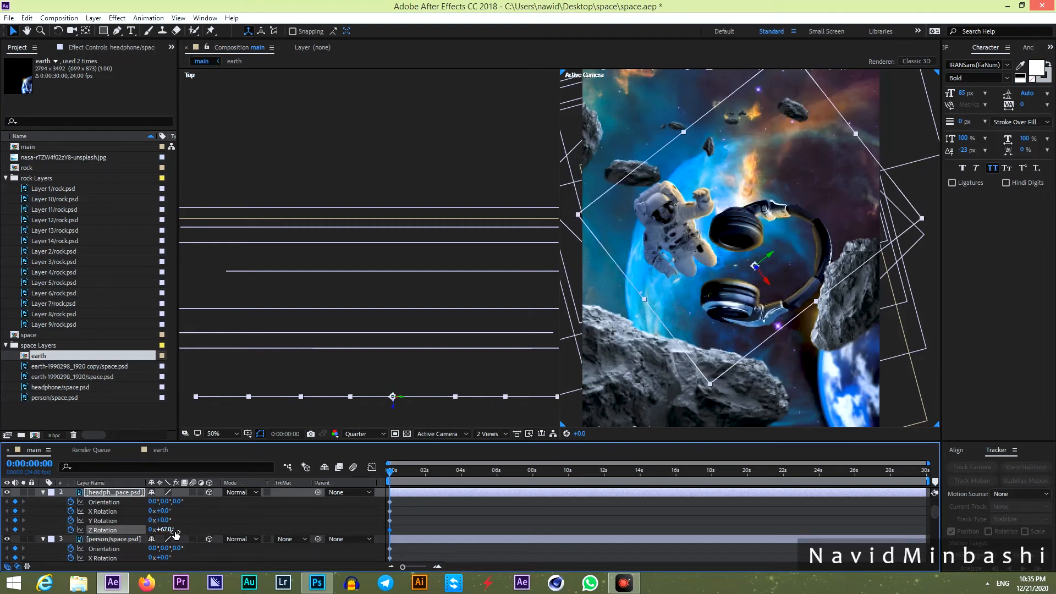
pyautogui.moveTo(522, 473); pyautogui.dragTo(942, 485)
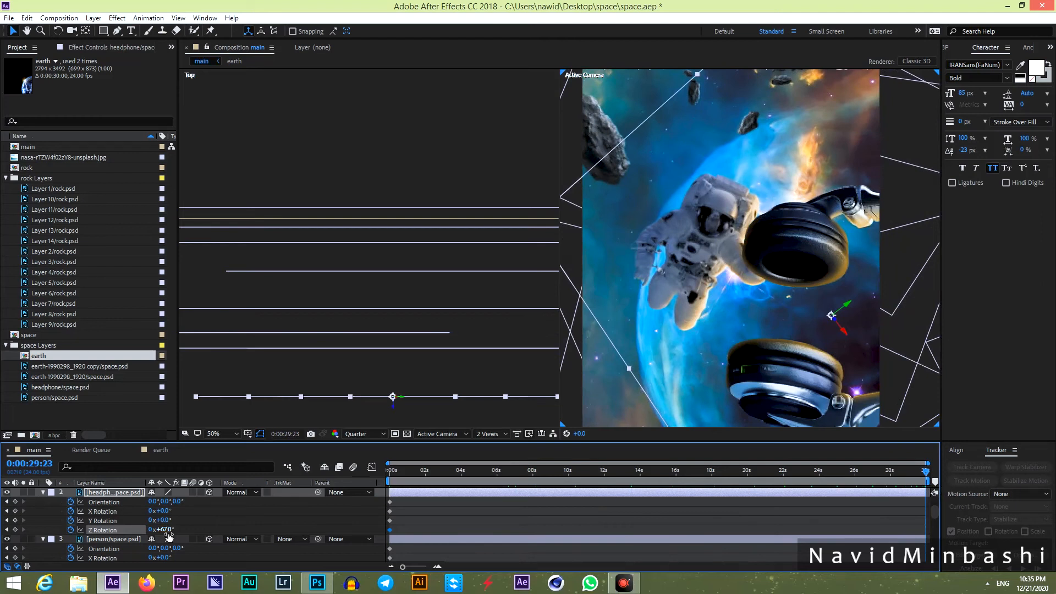
pyautogui.moveTo(168, 536); pyautogui.dragTo(142, 539)
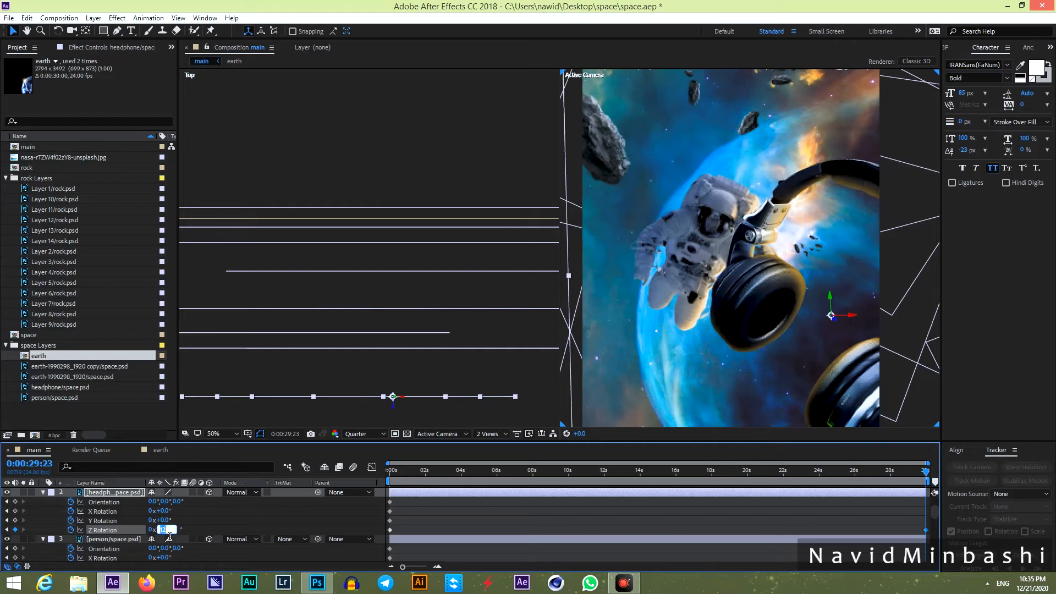
pyautogui.write('0')
pyautogui.press('Return')
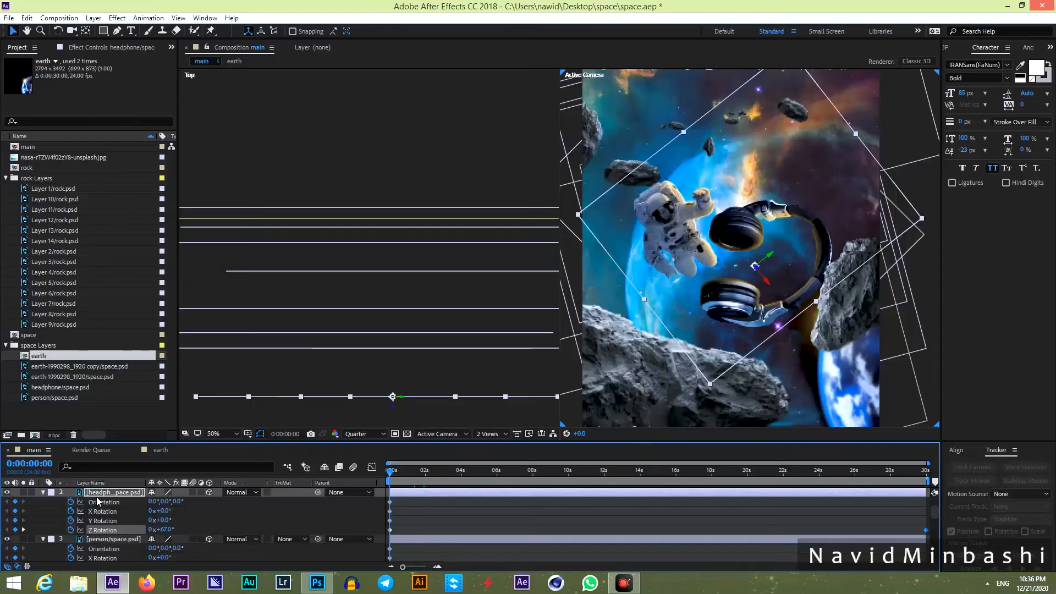
pyautogui.click(103, 494)
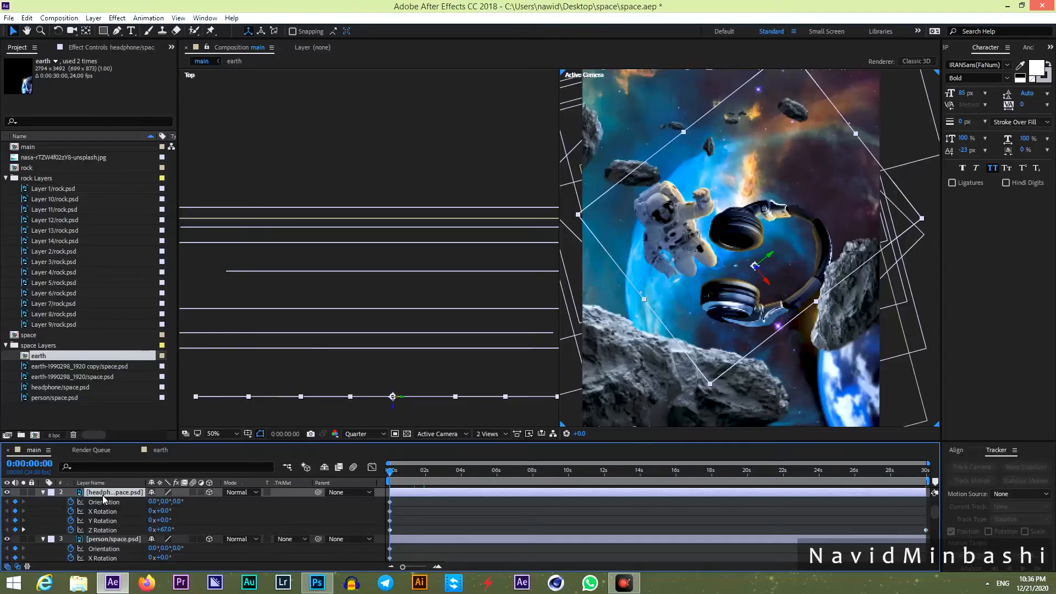
# Start a position keyframe on the headphones with Z set to 700 at the first frame.
pyautogui.press('p')
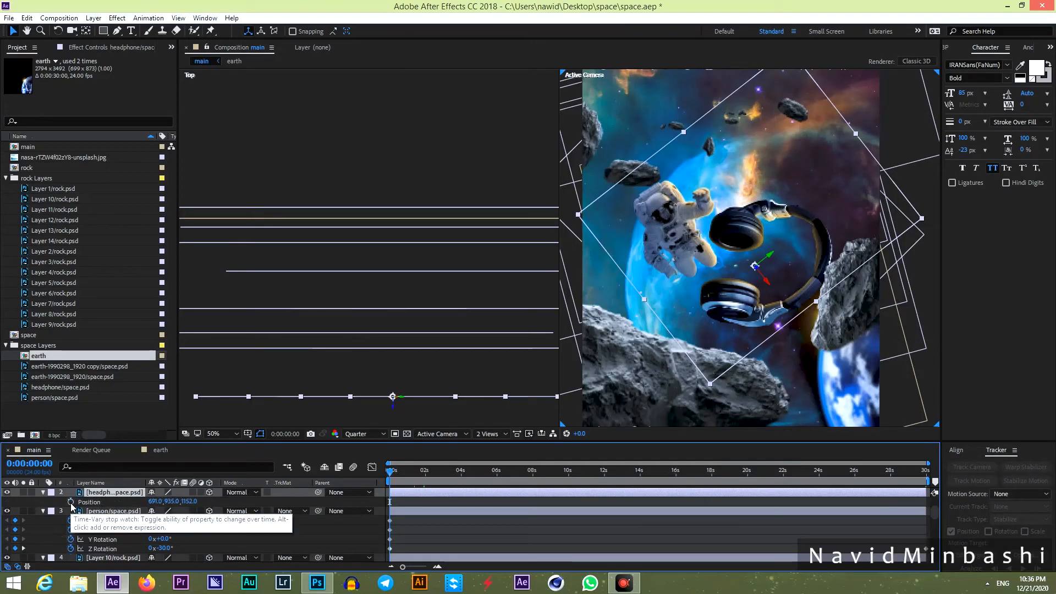
pyautogui.click(71, 502)
pyautogui.moveTo(190, 502)
pyautogui.mouseDown()
pyautogui.moveTo(43, 539)
pyautogui.moveTo(54, 545)
pyautogui.moveTo(200, 506)
pyautogui.mouseUp()
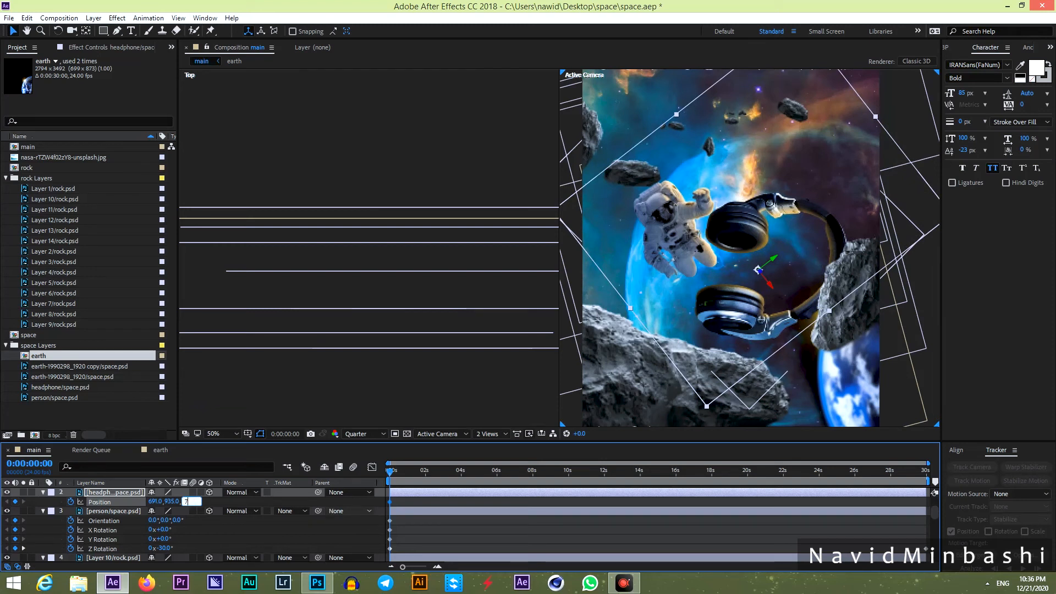
pyautogui.write('00')
pyautogui.press('Return')
# At the last frame, try end Z values and settle on 1500, then scrub to check.
pyautogui.moveTo(446, 472); pyautogui.dragTo(928, 472)
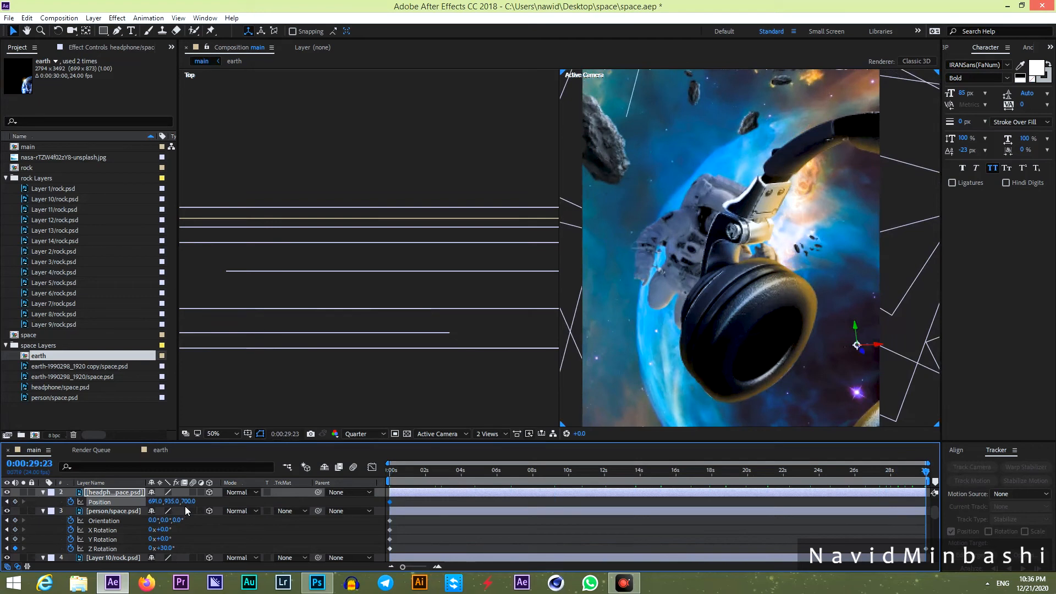
pyautogui.write('00')
pyautogui.press('Return')
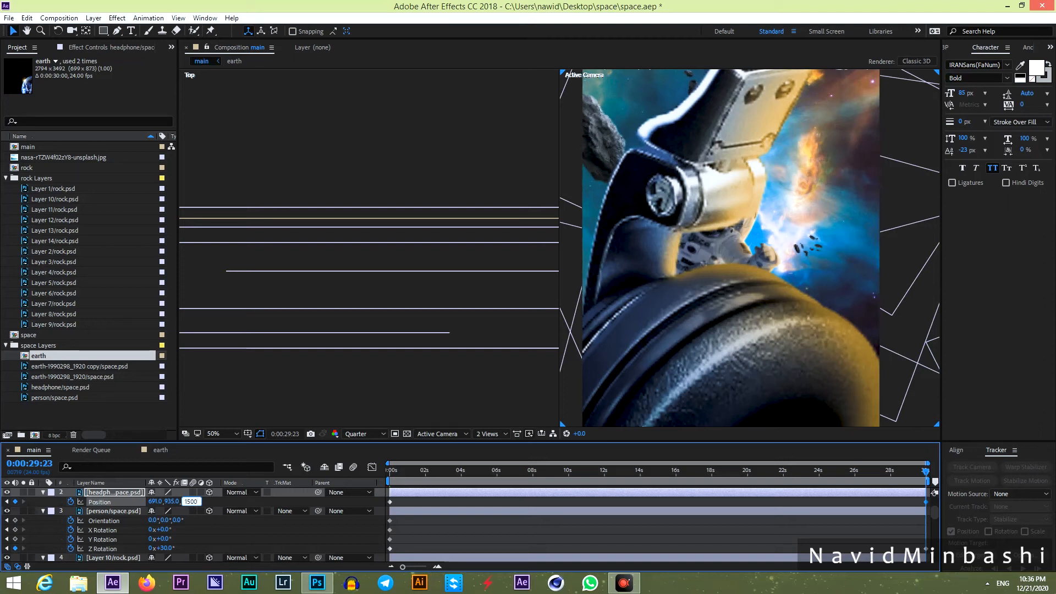
pyautogui.press('Return')
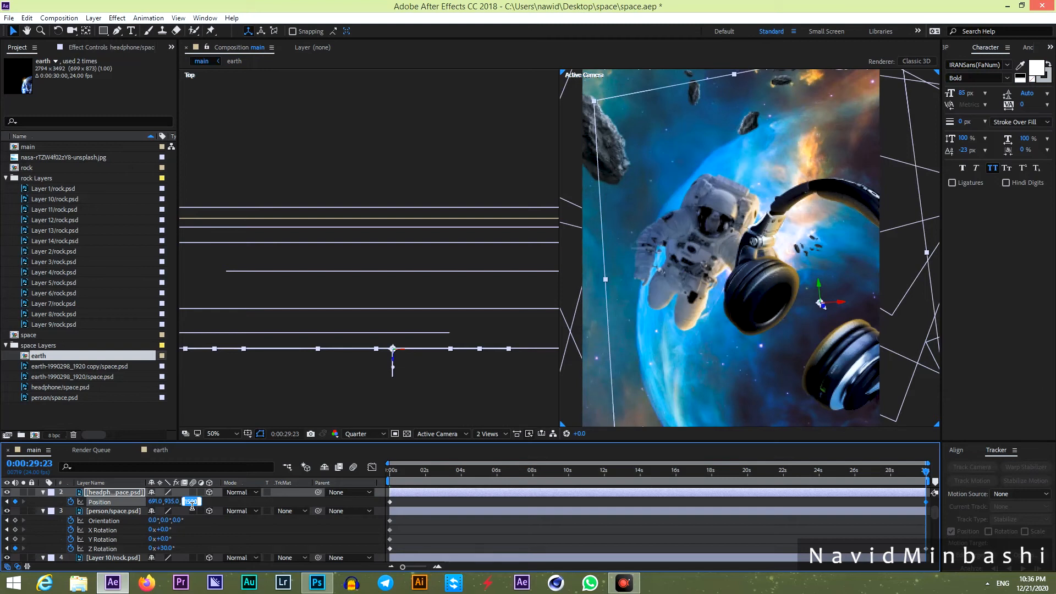
pyautogui.press('Return')
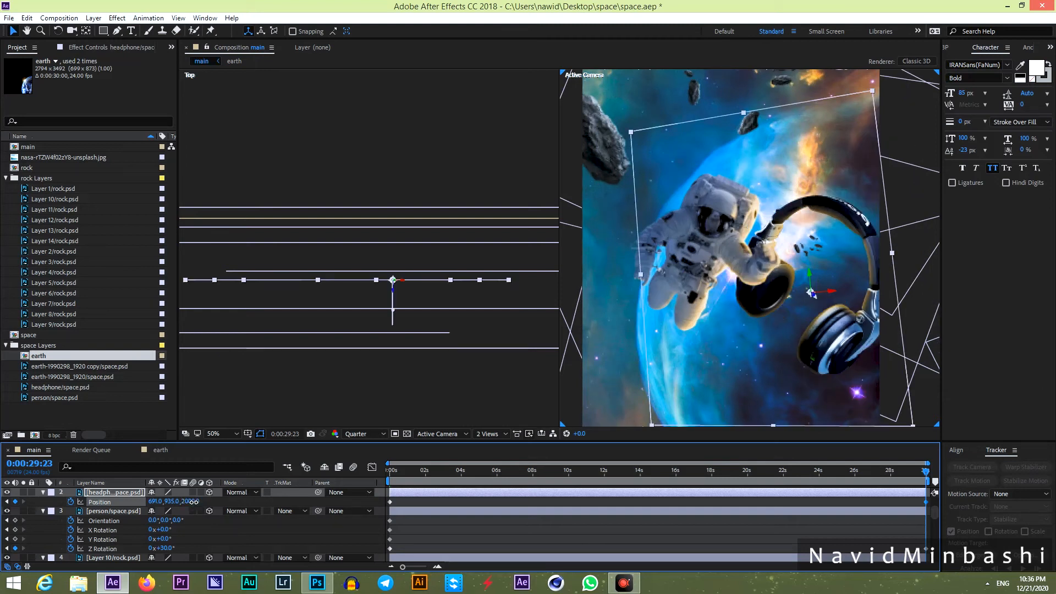
pyautogui.click(219, 502)
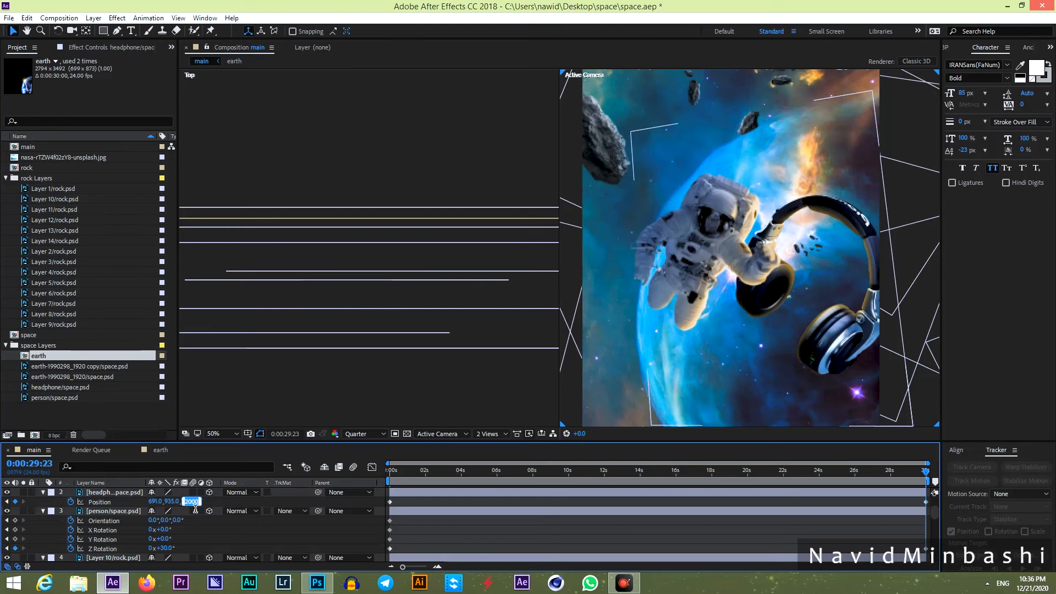
pyautogui.press('Return')
pyautogui.moveTo(437, 479); pyautogui.dragTo(986, 473)
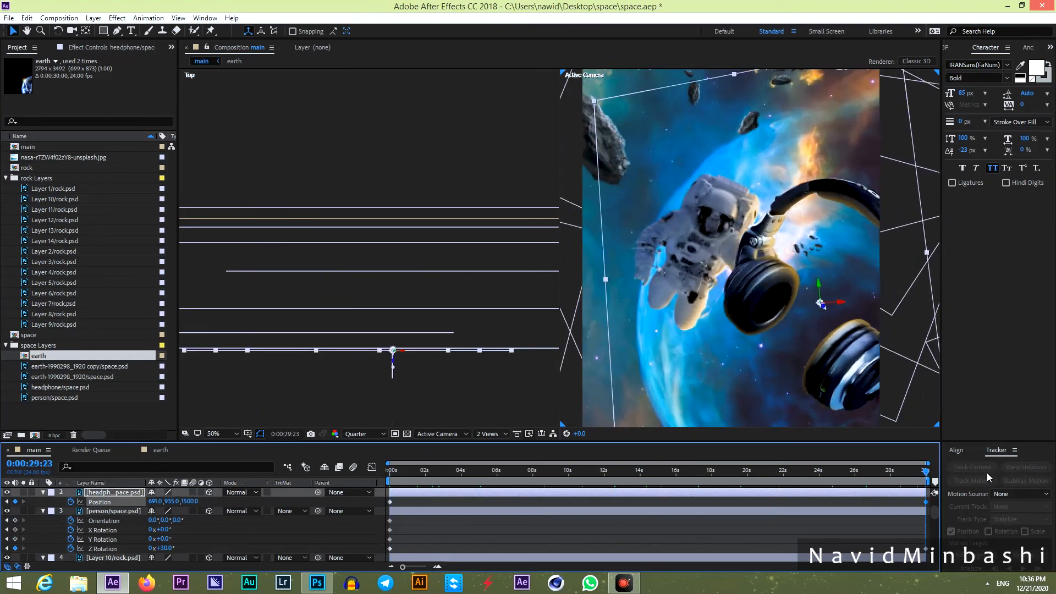
pyautogui.press('Home')
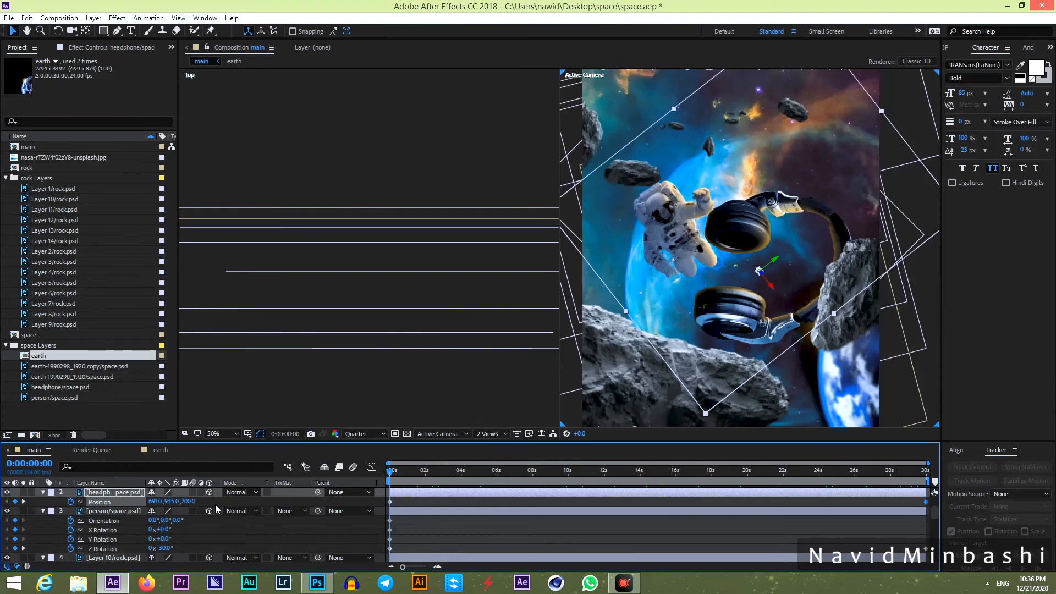
# Scale the headphones to 53% and preview the animation.
pyautogui.press('s')
pyautogui.moveTo(181, 503); pyautogui.dragTo(173, 505)
pyautogui.press('space')
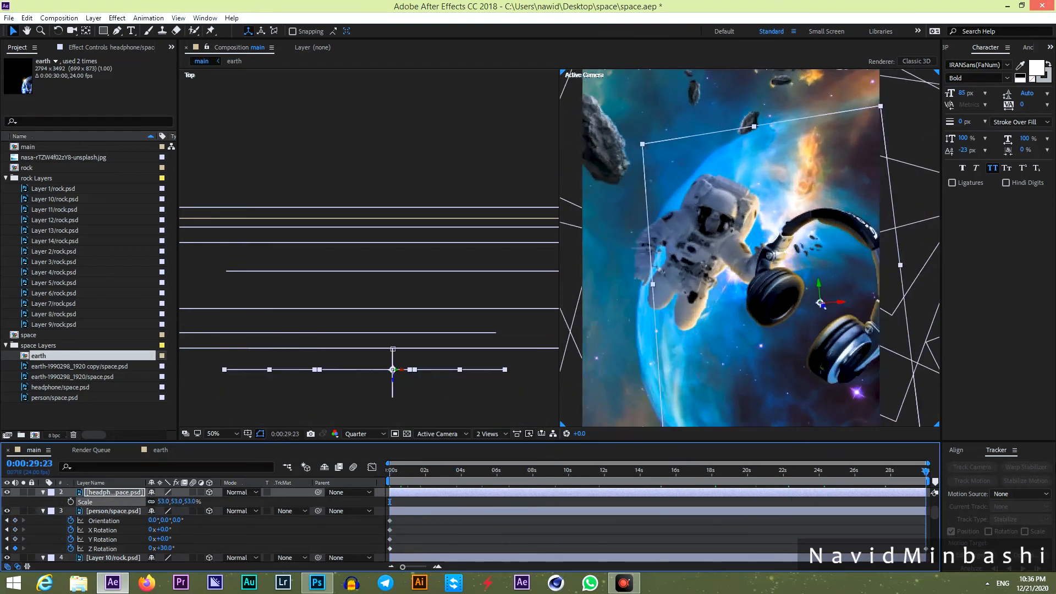
pyautogui.press('space')
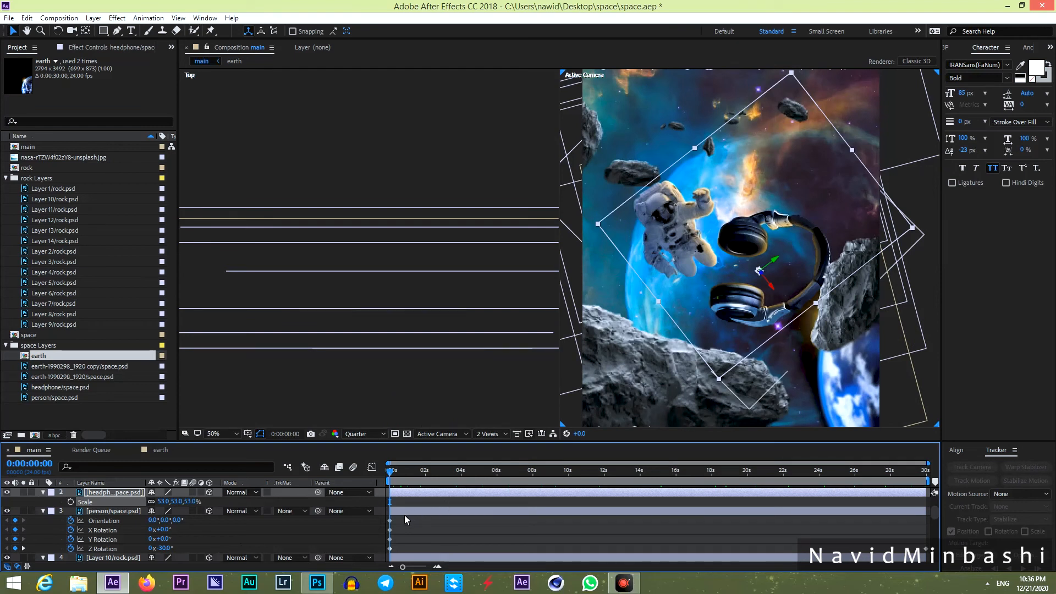
pyautogui.click(404, 515)
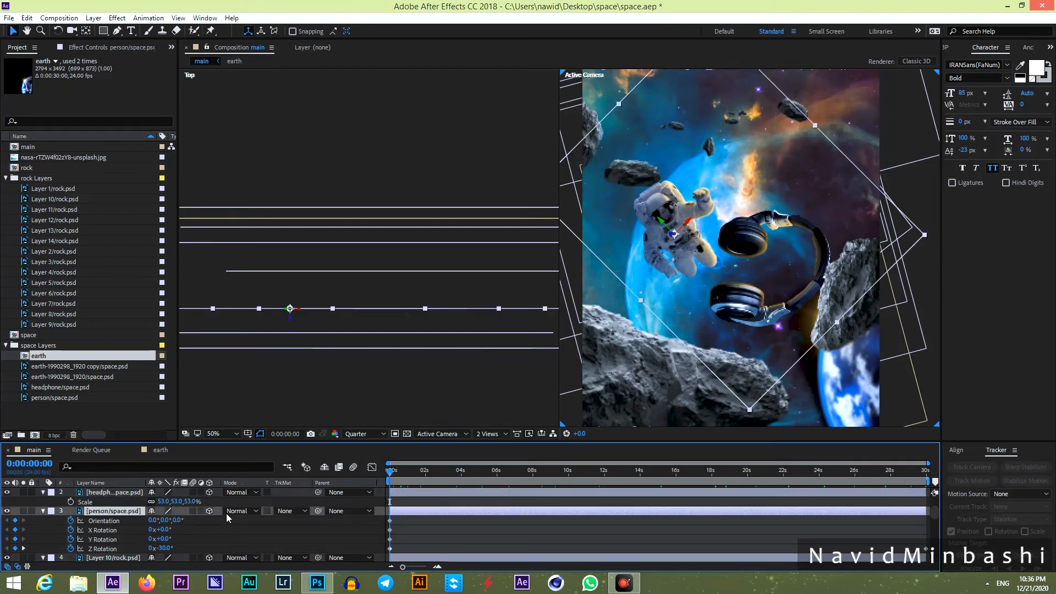
# Keyframe the astronaut's position, pushing it back to Z 2434 at the start.
pyautogui.press('p')
pyautogui.click(71, 520)
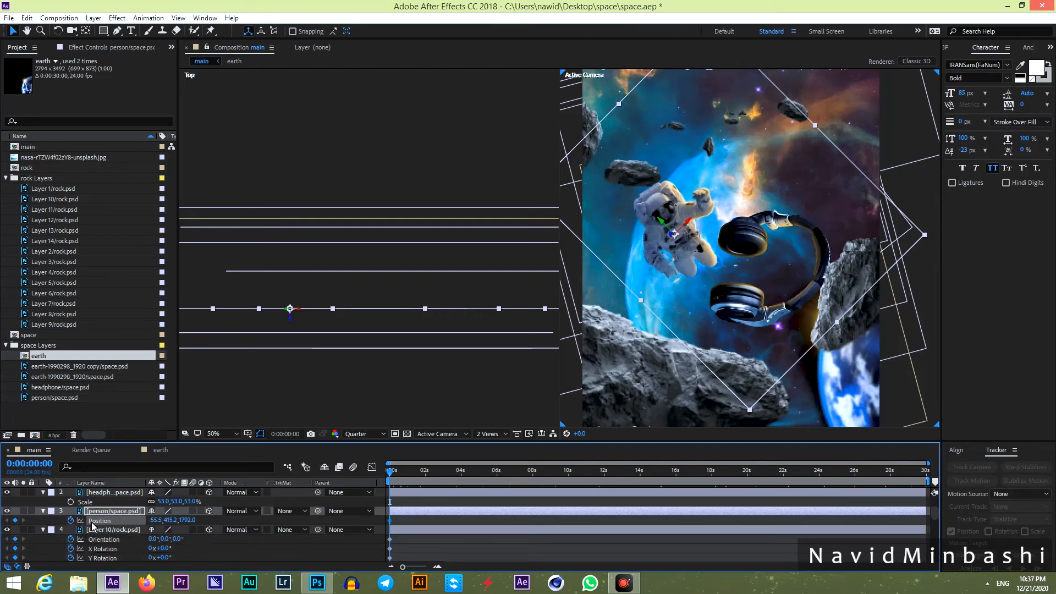
pyautogui.moveTo(190, 521); pyautogui.dragTo(534, 512)
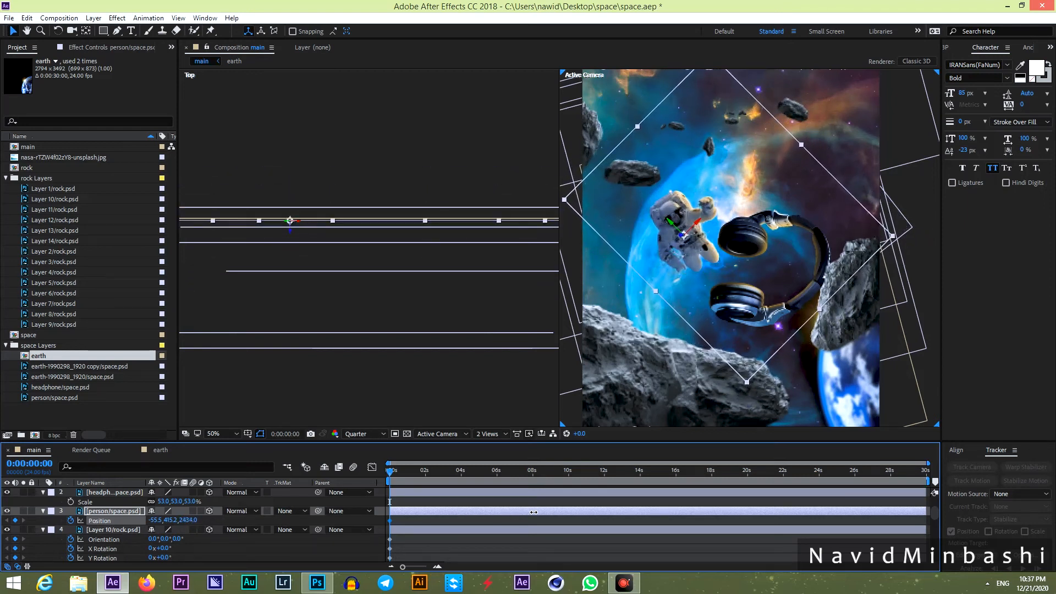
# At the end, bring the astronaut forward to 211.3, 615.6, 1761.7, shifted right and down.
pyautogui.moveTo(389, 476); pyautogui.dragTo(947, 485)
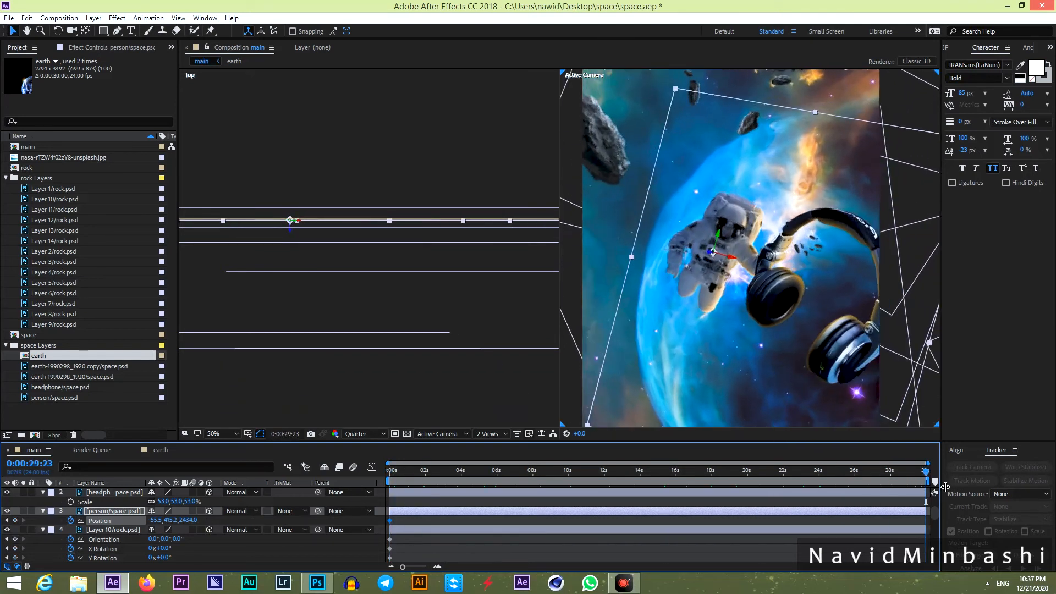
pyautogui.moveTo(205, 524); pyautogui.dragTo(39, 540)
pyautogui.moveTo(658, 267); pyautogui.dragTo(685, 280)
pyautogui.moveTo(192, 521); pyautogui.dragTo(5, 564)
pyautogui.moveTo(677, 328); pyautogui.dragTo(690, 335)
pyautogui.scroll(-2, 709, 320)
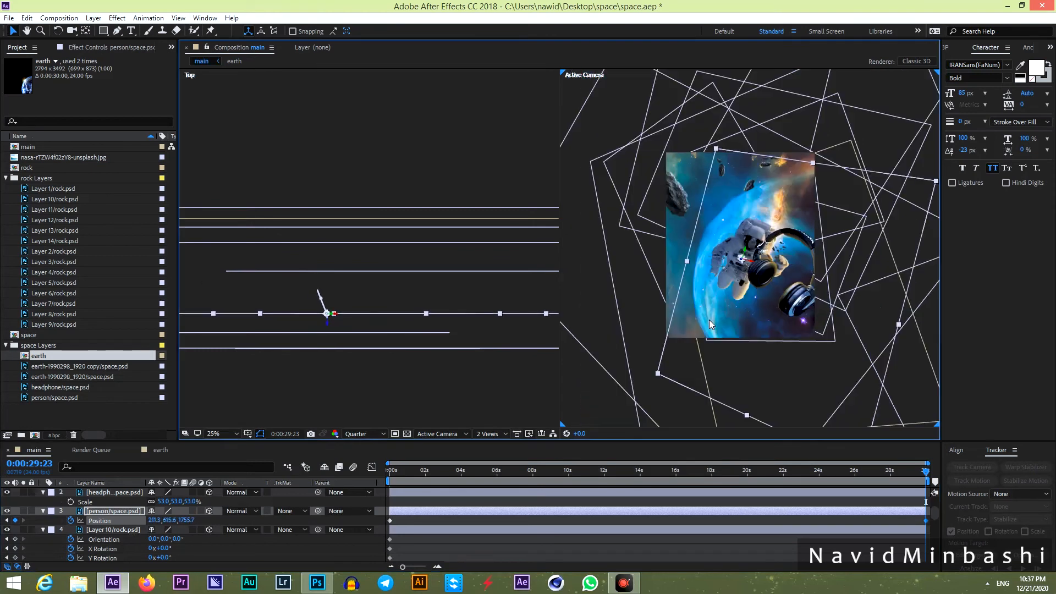
pyautogui.moveTo(194, 526)
pyautogui.mouseDown()
pyautogui.moveTo(60, 544)
pyautogui.moveTo(143, 545)
pyautogui.moveTo(50, 549)
pyautogui.moveTo(196, 526)
pyautogui.mouseUp()
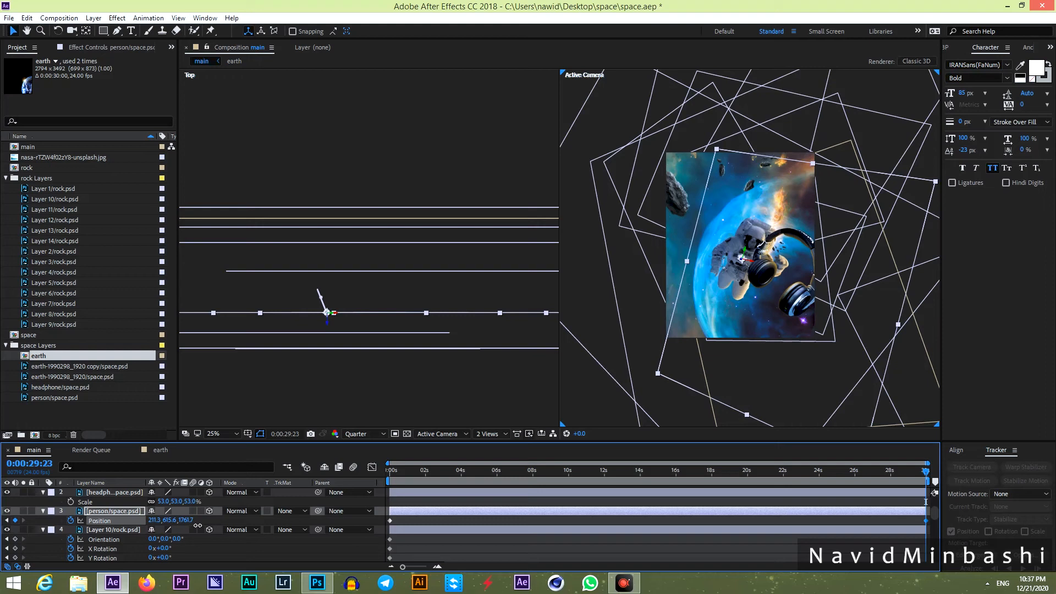
pyautogui.moveTo(447, 469); pyautogui.dragTo(338, 483)
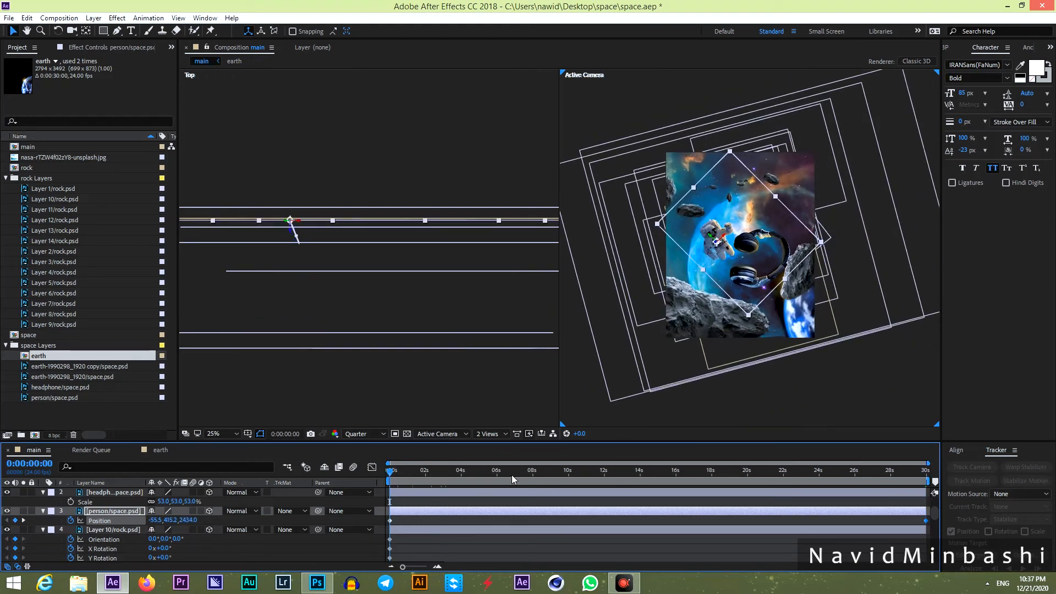
# Select all layers and collapse their open properties in the timeline.
pyautogui.click(477, 549)
pyautogui.hotkey('ctrl', 'a')
pyautogui.click(44, 493)
pyautogui.press('F2')
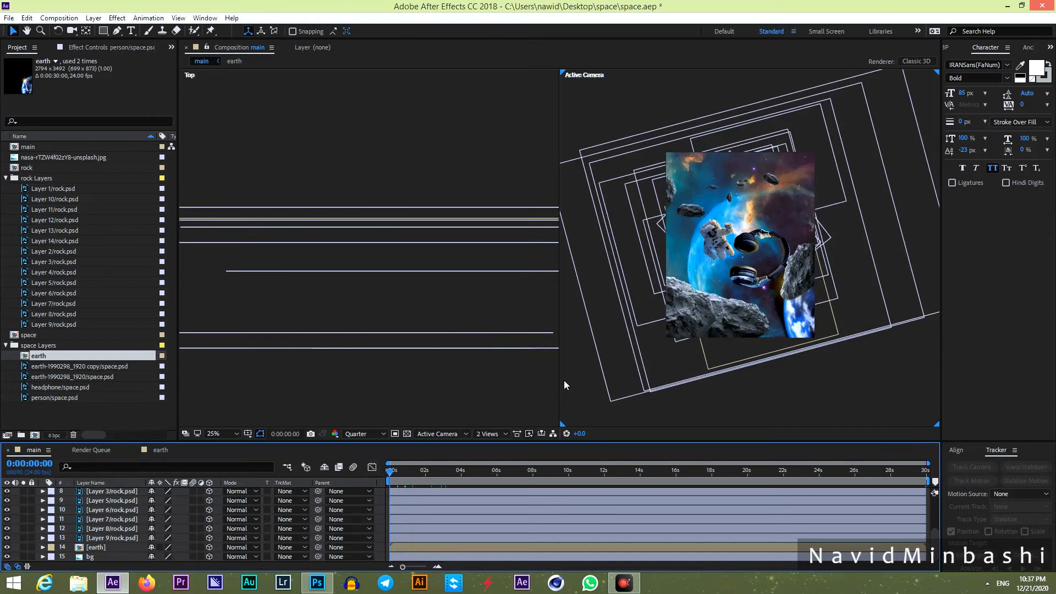
pyautogui.scroll(2, 764, 304)
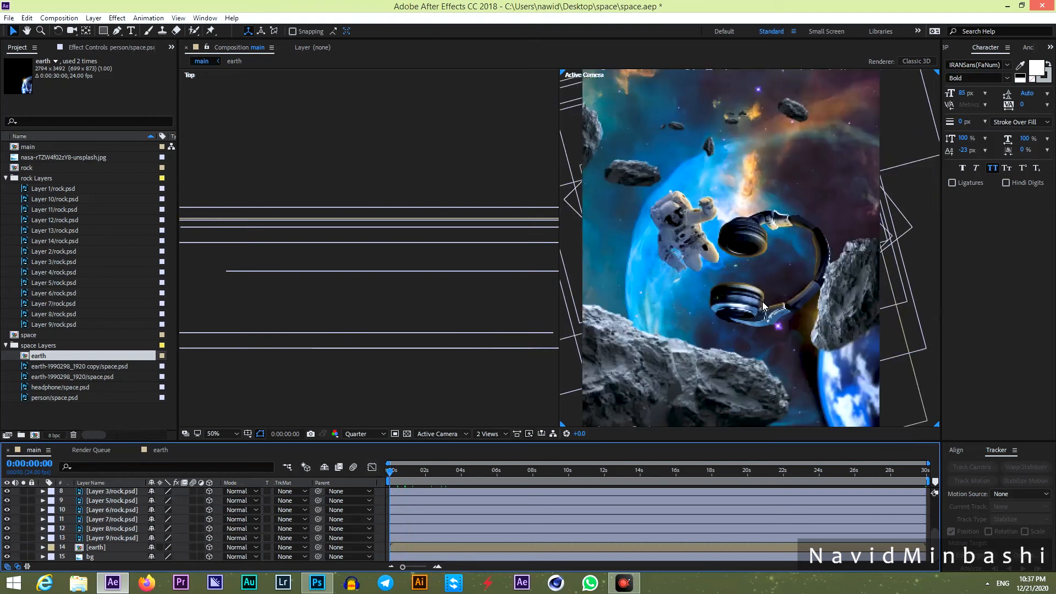
pyautogui.scroll(-2, 764, 306)
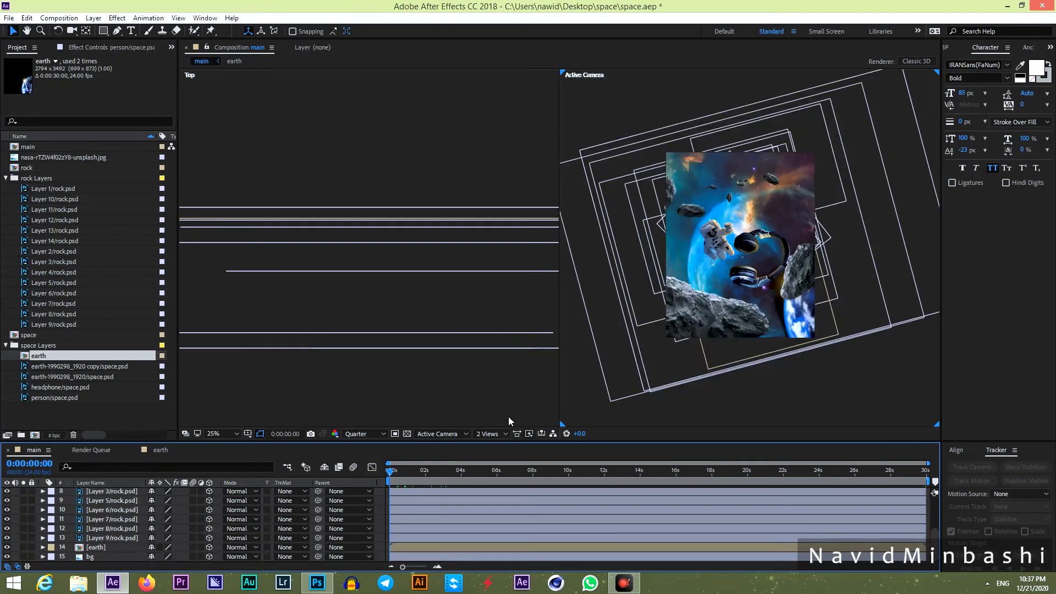
# Switch the viewer to a single Active Camera view and play the finished animation.
pyautogui.click(496, 435)
pyautogui.click(498, 443)
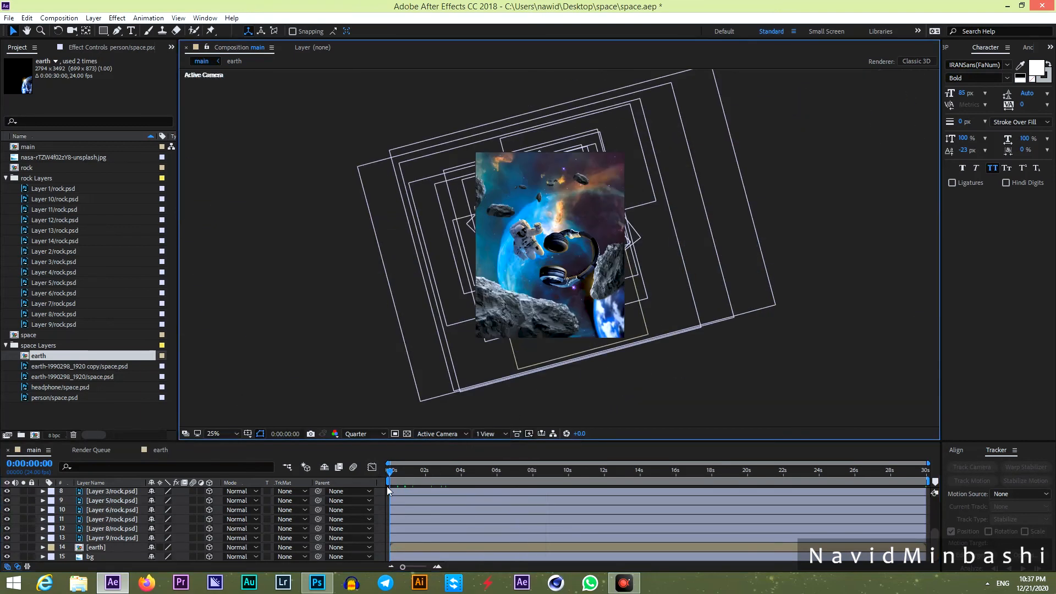
pyautogui.press('space')
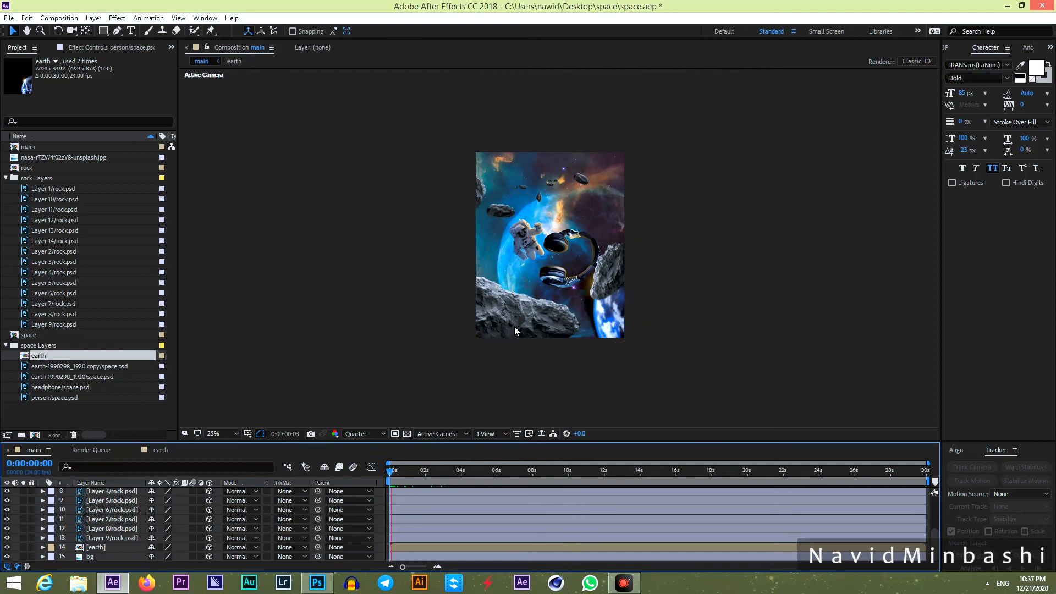
pyautogui.scroll(2, 546, 297)
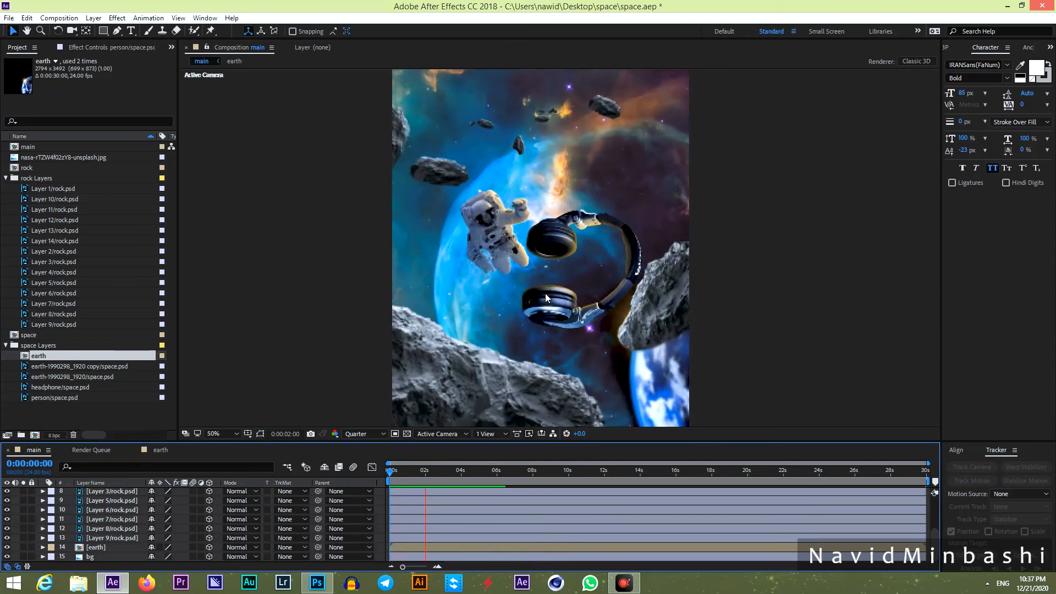